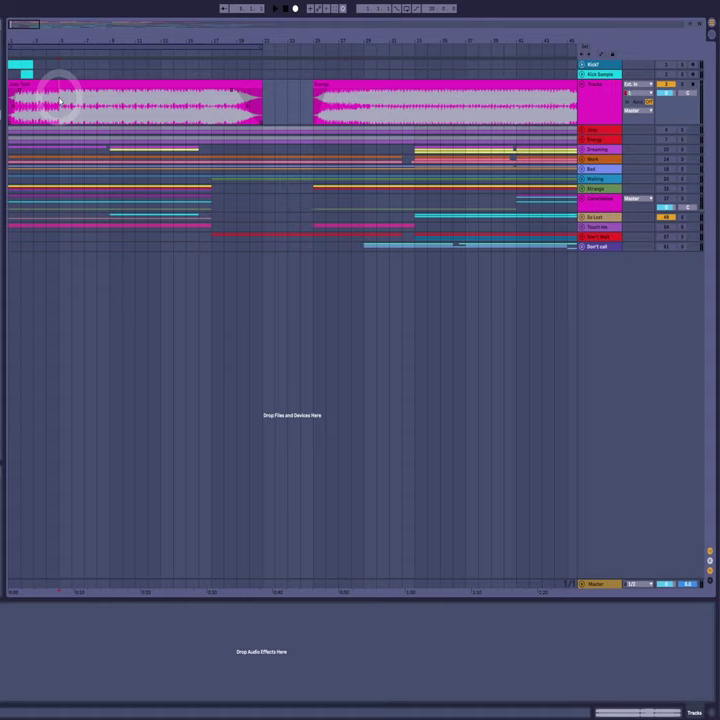
- Play the first clip on the Tracks track from its beginning and stop playback
{"action": "left_click_drag", "start_coordinate": [59, 100], "coordinate": [255, 84]}
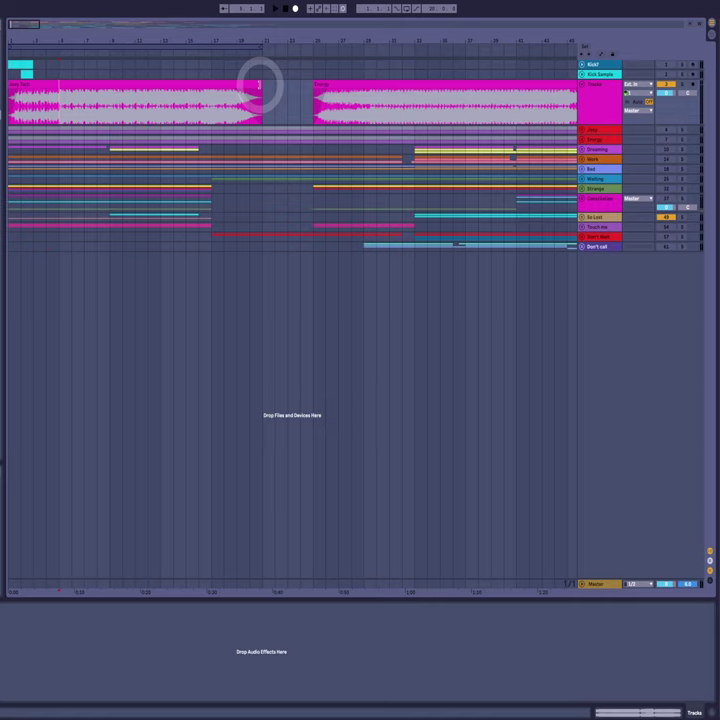
{"action": "left_click", "coordinate": [62, 105]}
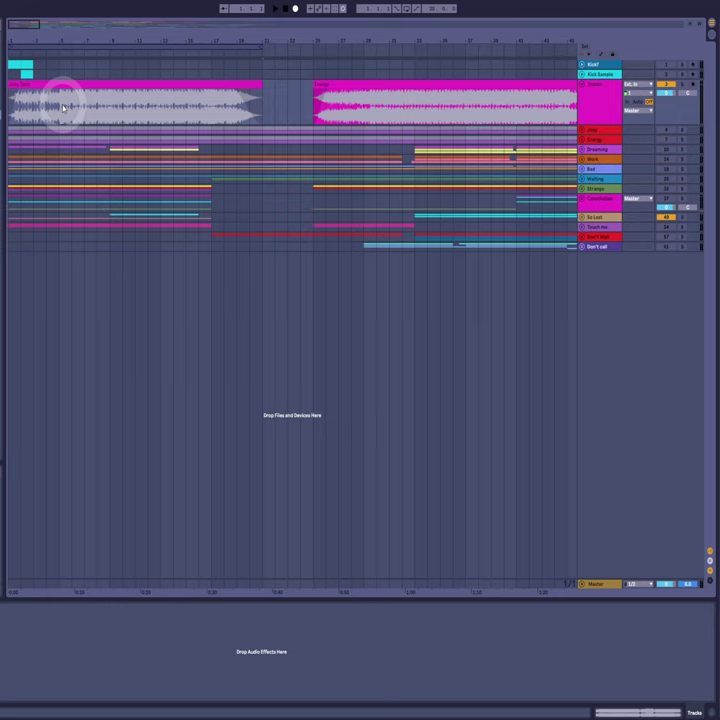
{"action": "key", "text": "space"}
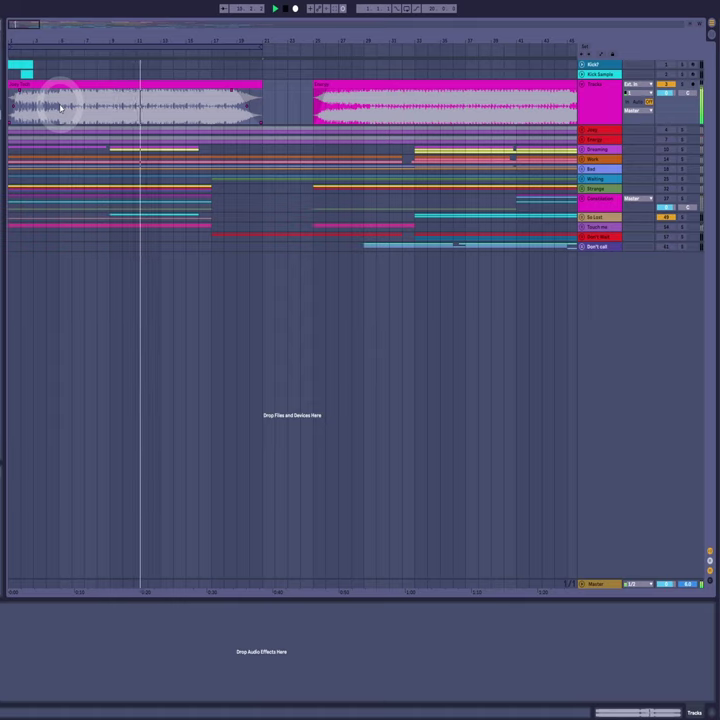
{"action": "left_click", "coordinate": [421, 95]}
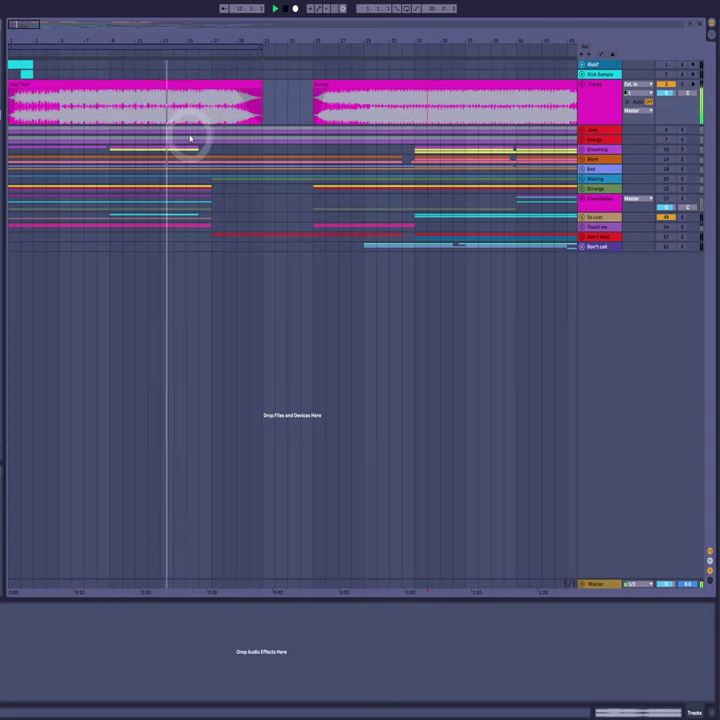
{"action": "key", "text": "space"}
{"action": "left_click", "coordinate": [22, 112]}
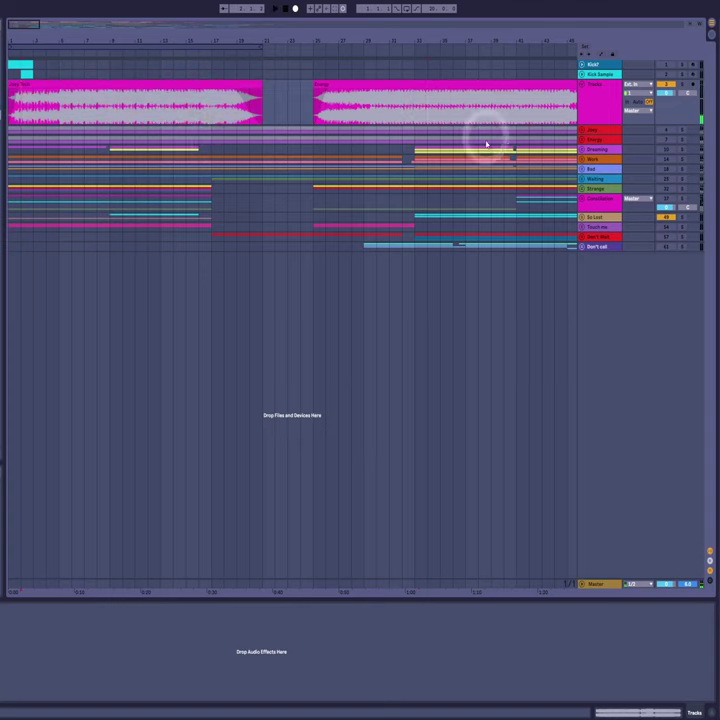
- Unfold the Joey group and play it soloed from bar 33 with the Tracks track deactivated
{"action": "left_click", "coordinate": [591, 131]}
{"action": "left_click", "coordinate": [585, 133]}
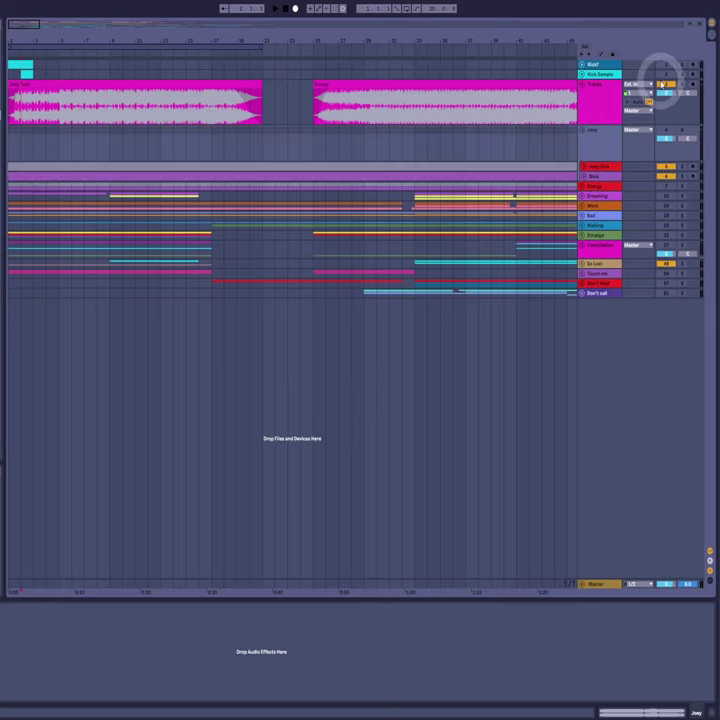
{"action": "left_click", "coordinate": [662, 85]}
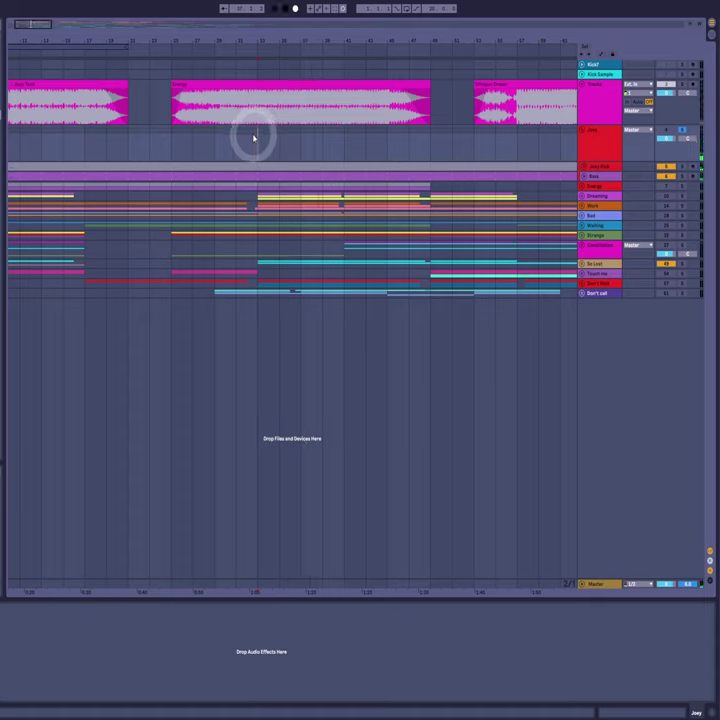
{"action": "key", "text": "space"}
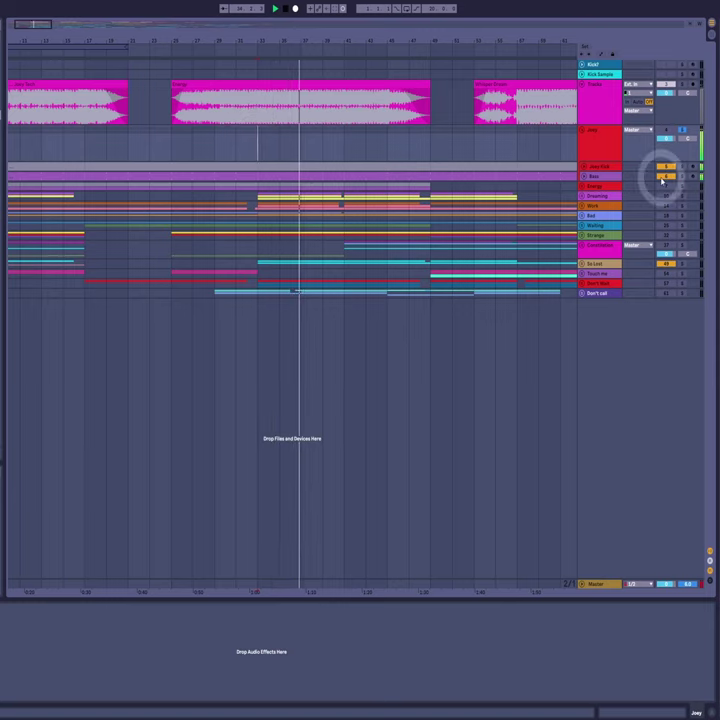
- Deactivate the Joey Kick track and play the Joey group's Bass track on its own from bar 33
{"action": "key", "text": "space"}
{"action": "left_click", "coordinate": [259, 146]}
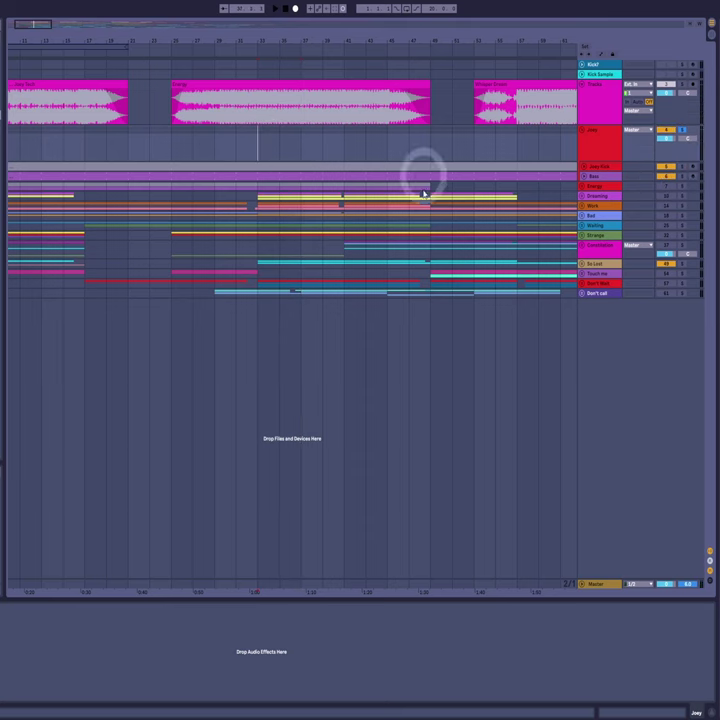
{"action": "left_click", "coordinate": [593, 177]}
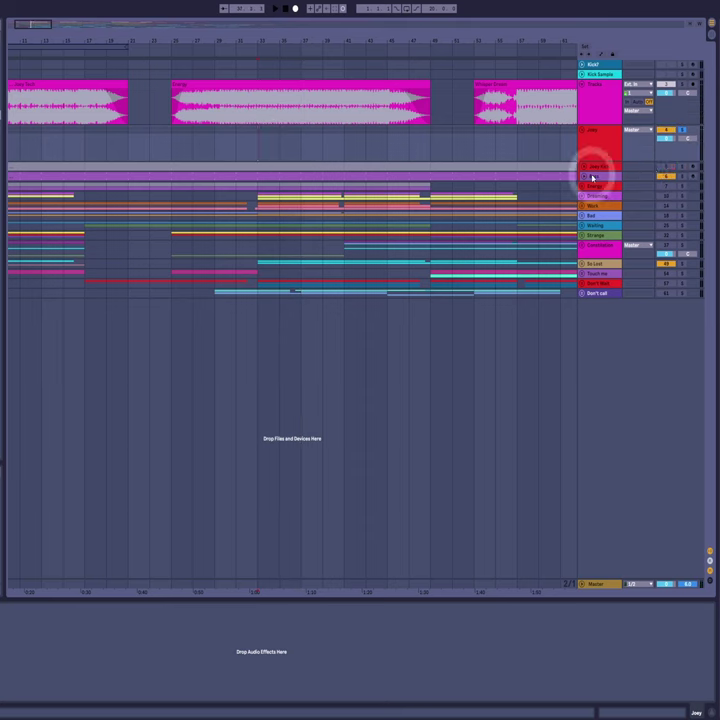
{"action": "left_click", "coordinate": [604, 172]}
{"action": "left_click", "coordinate": [600, 167]}
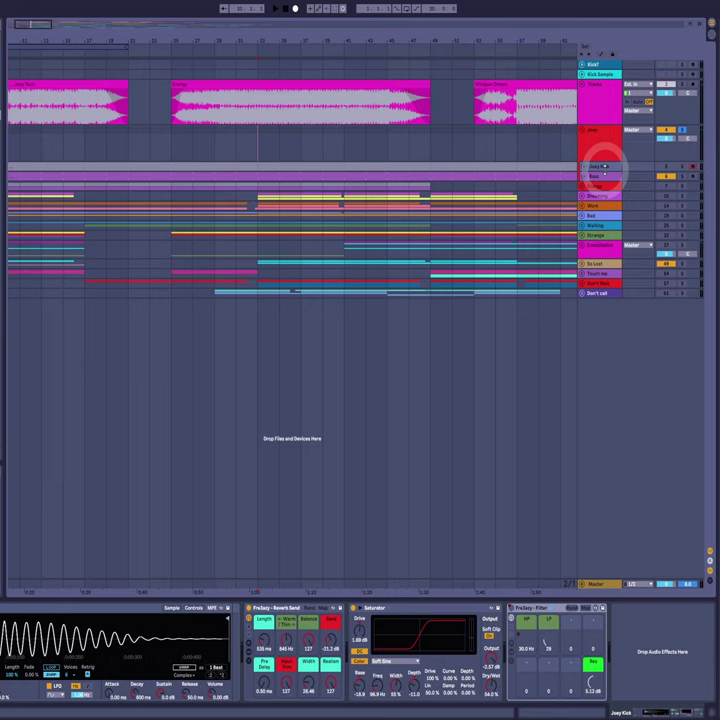
{"action": "left_click", "coordinate": [604, 168]}
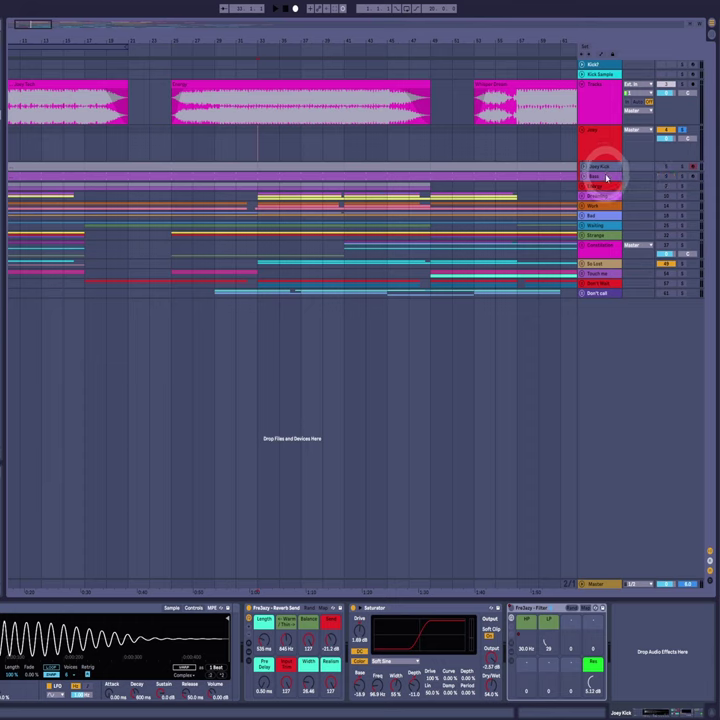
{"action": "left_click", "coordinate": [661, 179]}
{"action": "key", "text": "space"}
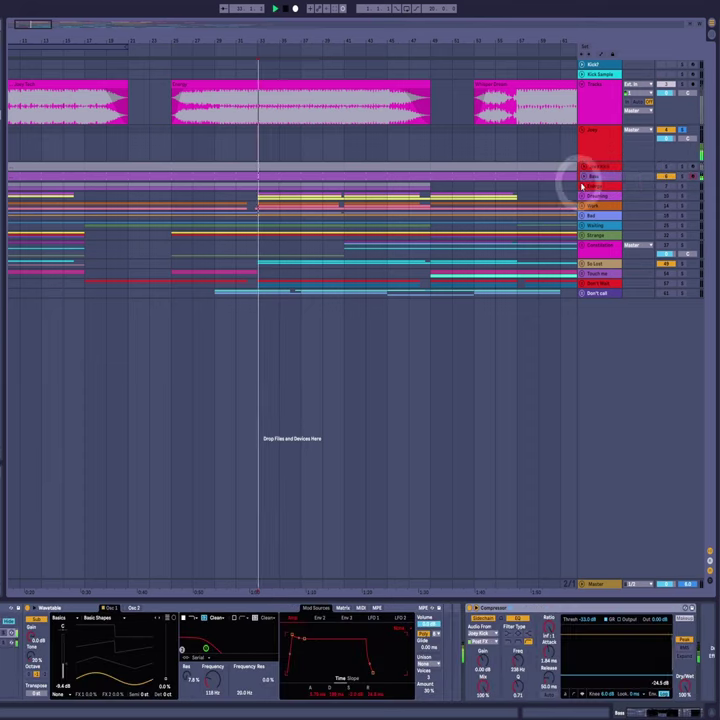
- Expand the Bass track during playback to view its clip, and collapse it again
{"action": "left_click", "coordinate": [584, 177]}
{"action": "left_click", "coordinate": [584, 177]}
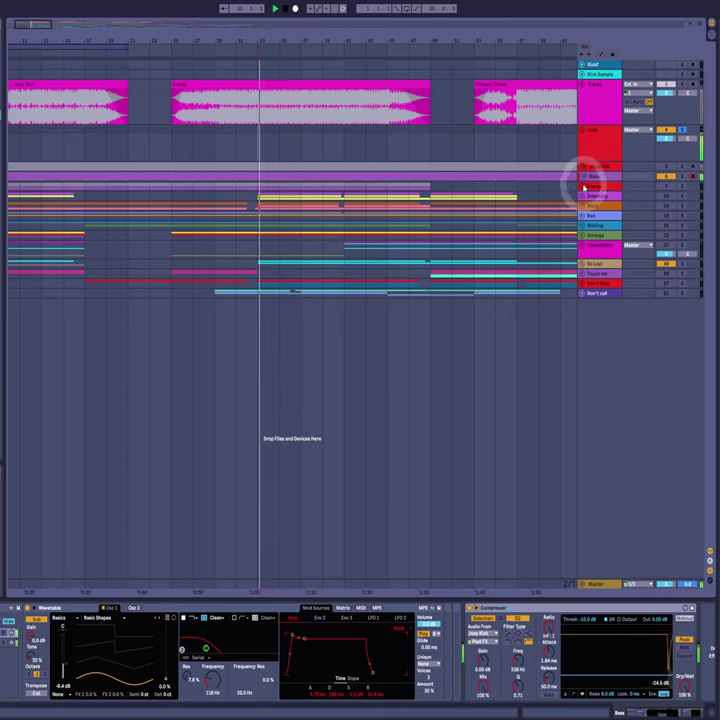
{"action": "left_click", "coordinate": [584, 177]}
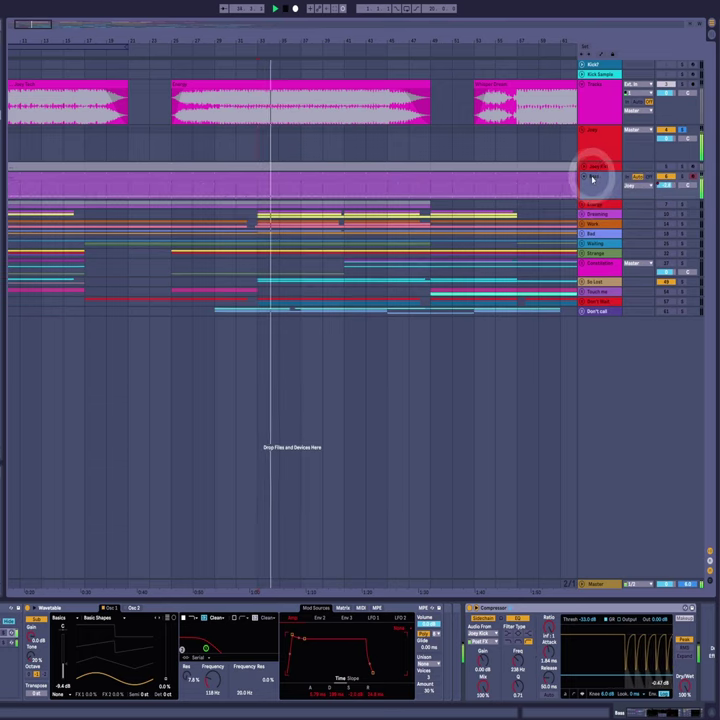
{"action": "key", "text": "alt+minus"}
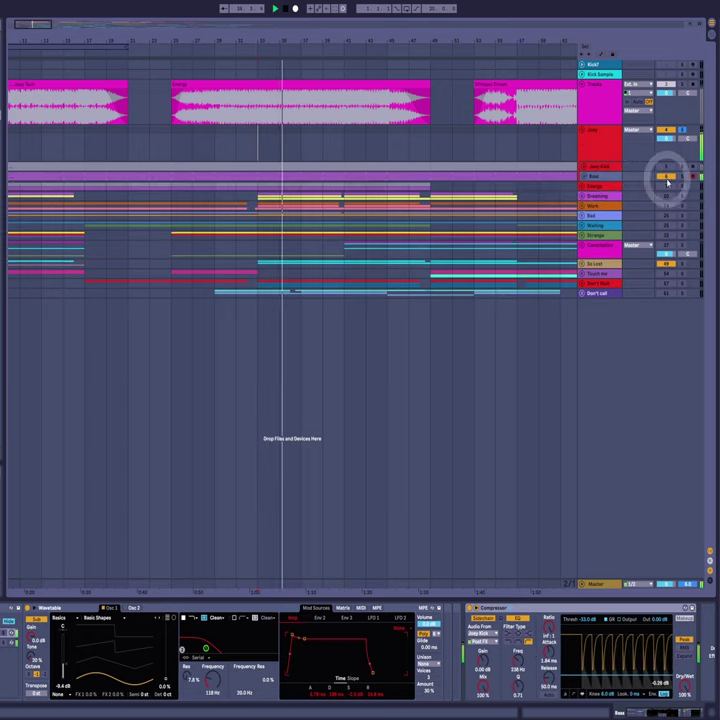
- Deactivate the Bass track, activate Joey Kick, and play the kick on its own from bar 33
{"action": "left_click", "coordinate": [666, 166]}
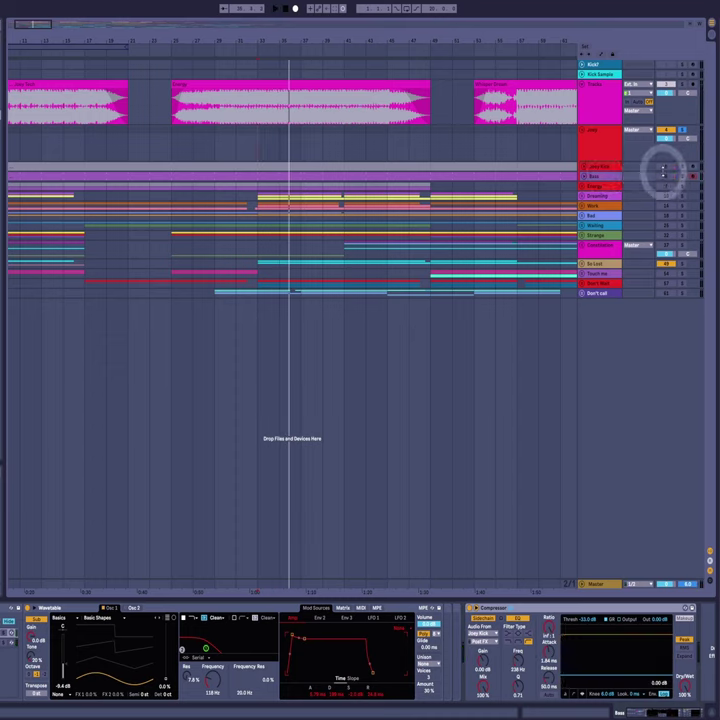
{"action": "key", "text": "space"}
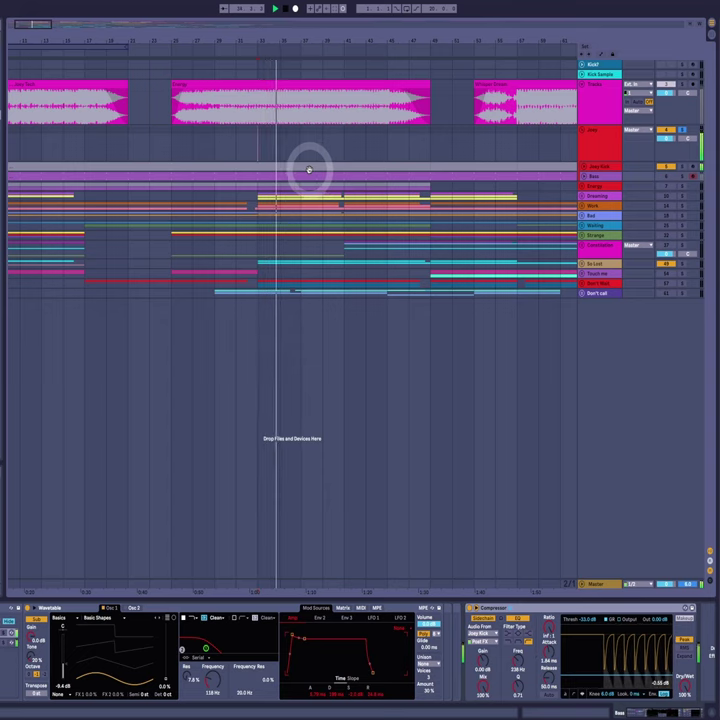
{"action": "left_click", "coordinate": [598, 166]}
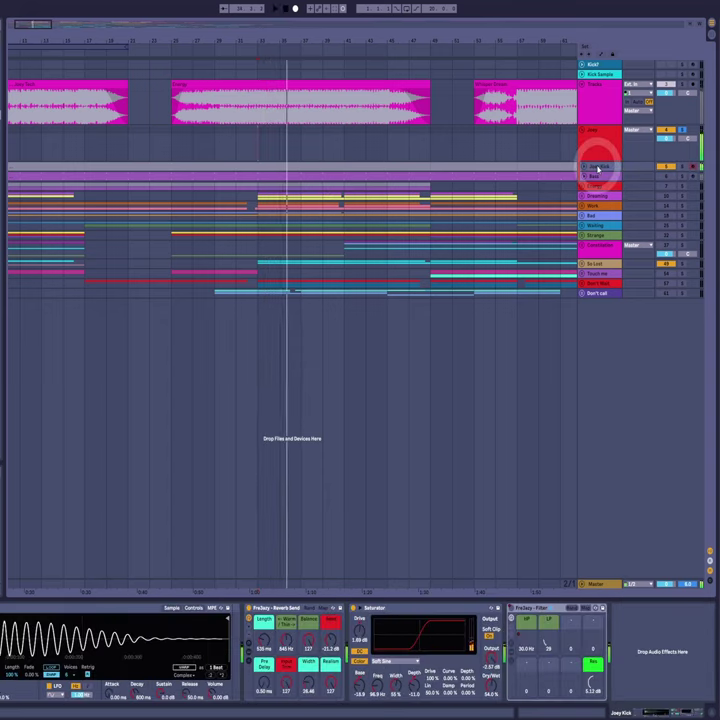
{"action": "left_click", "coordinate": [257, 141]}
{"action": "key", "text": "space"}
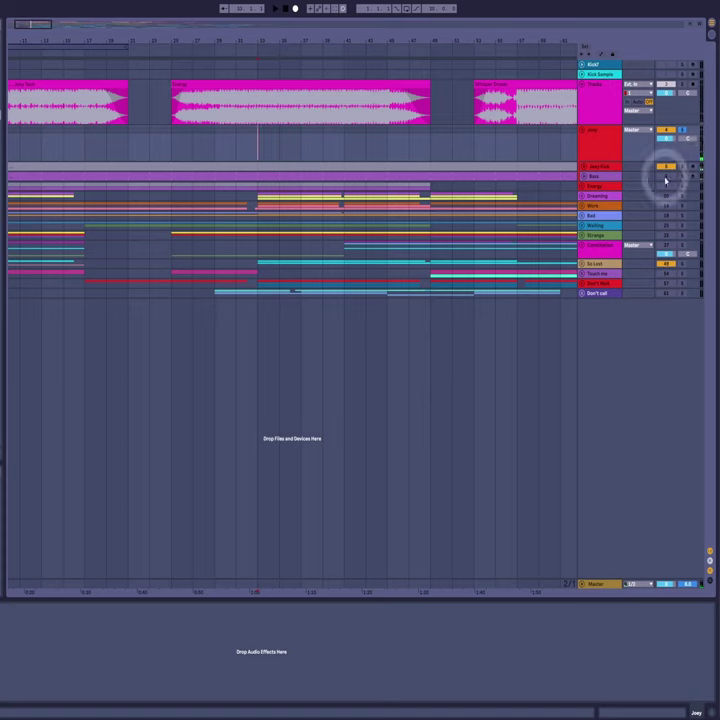
- Show the Joey Kick track's device chain and return the playback position to bar 33
{"action": "left_click", "coordinate": [604, 166]}
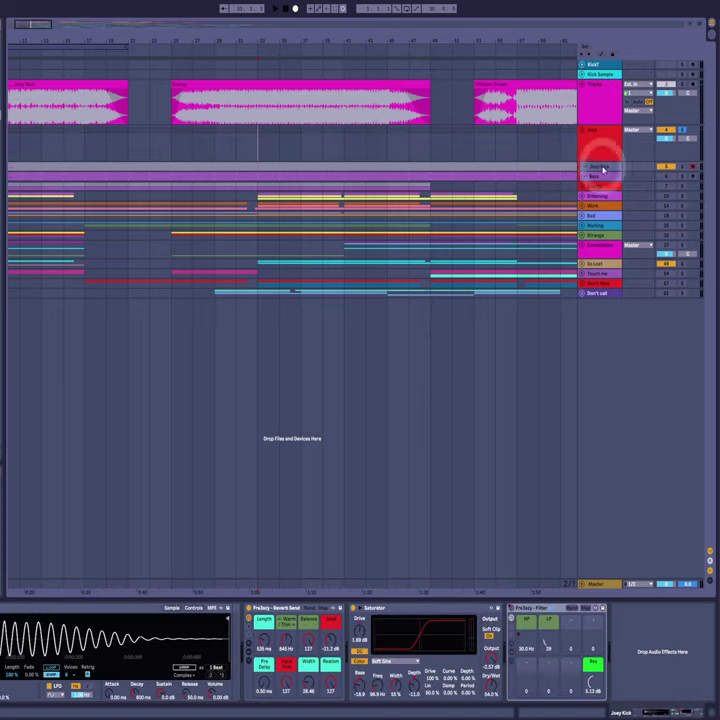
{"action": "left_click", "coordinate": [252, 145]}
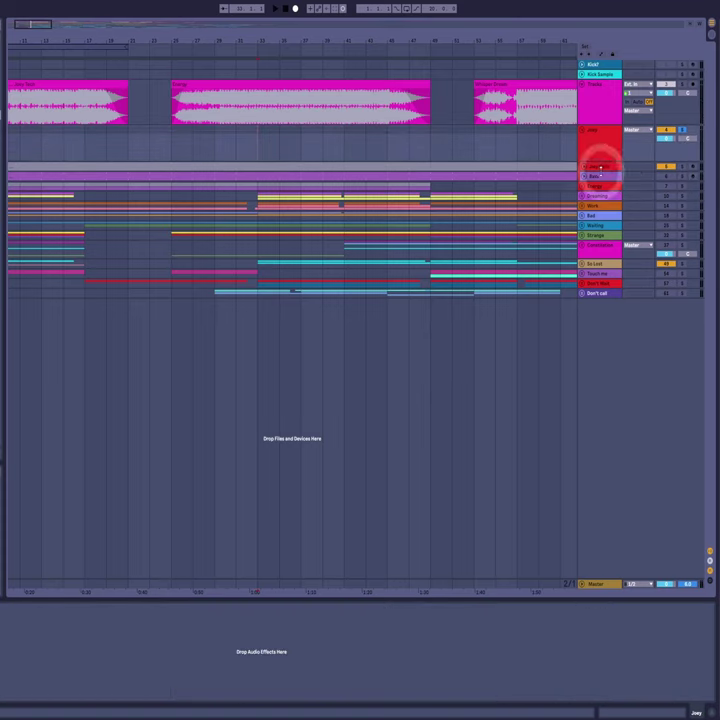
{"action": "left_click", "coordinate": [603, 165]}
{"action": "left_click", "coordinate": [366, 154]}
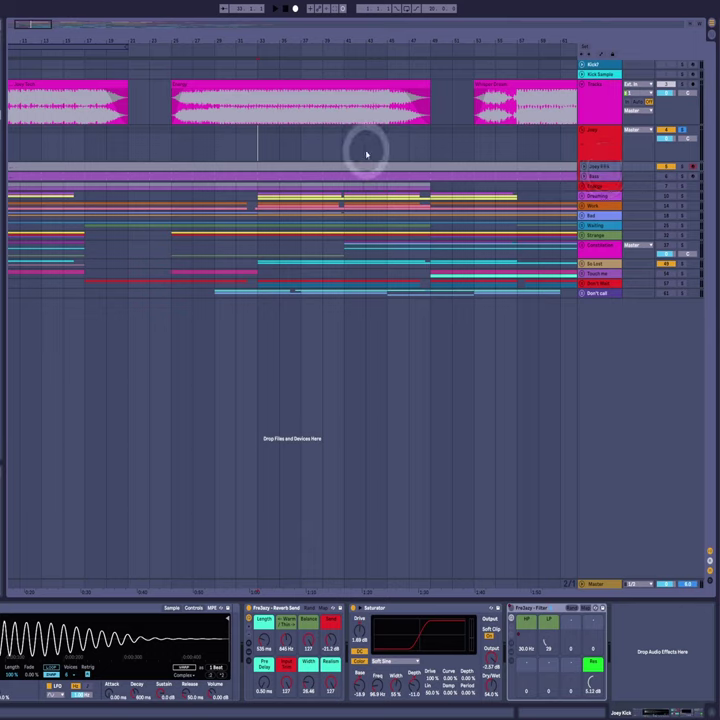
{"action": "left_click", "coordinate": [360, 154]}
{"action": "left_click", "coordinate": [249, 137]}
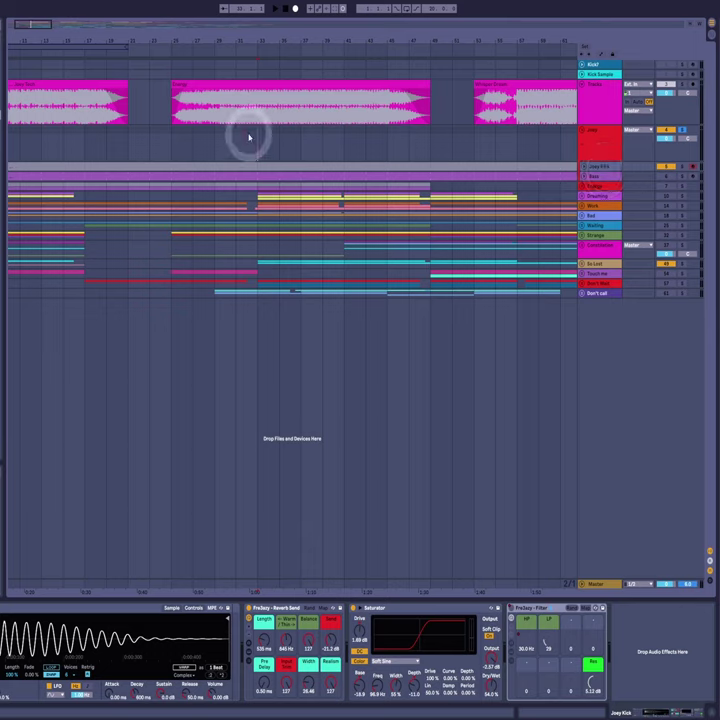
{"action": "left_click", "coordinate": [256, 145]}
- Reactivate the Bass track and play it together with Joey Kick from bar 33
{"action": "left_click", "coordinate": [662, 177]}
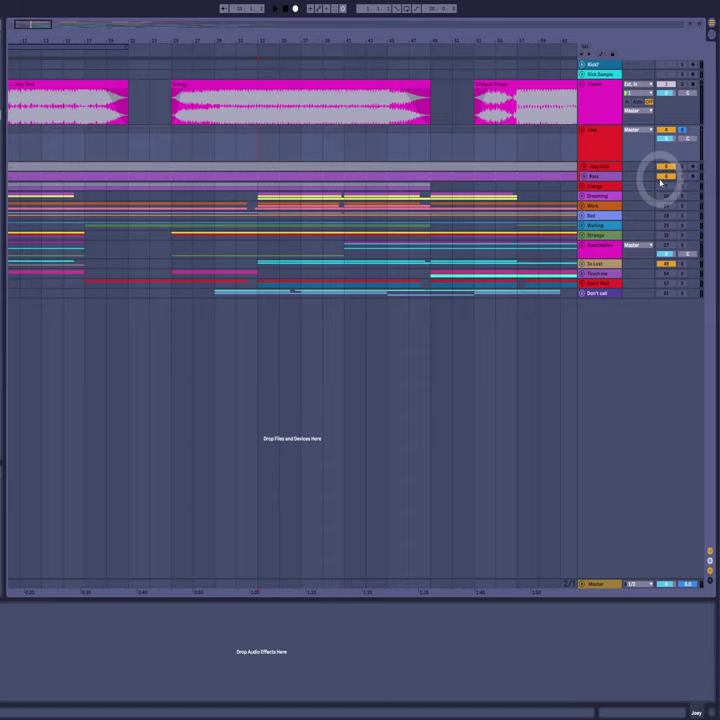
{"action": "key", "text": "space"}
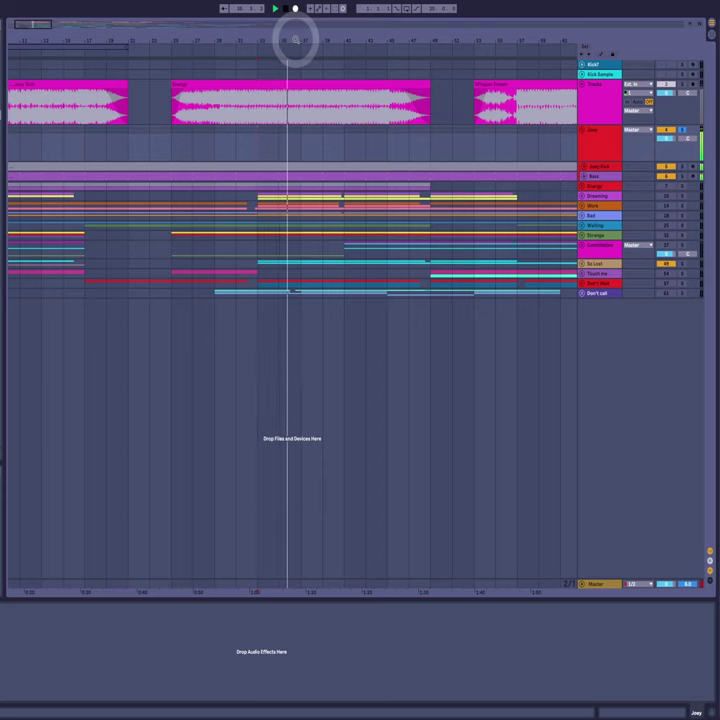
{"action": "key", "text": "space"}
- Turn off the Joey group and its solo, and reactivate the Tracks track
{"action": "left_click_drag", "start_coordinate": [295, 39], "coordinate": [295, 10]}
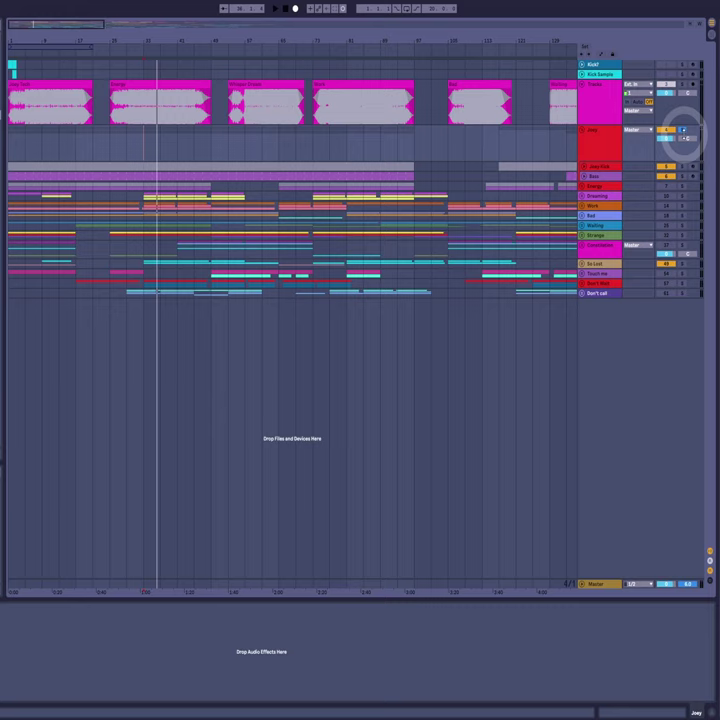
{"action": "left_click", "coordinate": [683, 130]}
{"action": "left_click", "coordinate": [680, 85]}
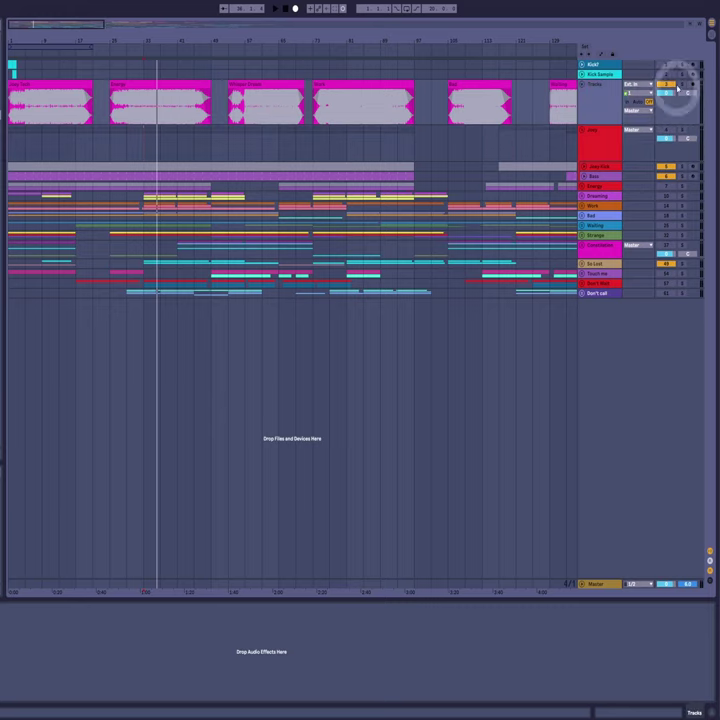
- Play the Energy clip on the Tracks track, folding the Joey group during playback
{"action": "left_click_drag", "start_coordinate": [122, 40], "coordinate": [147, 57]}
{"action": "left_click", "coordinate": [145, 85]}
{"action": "key", "text": "space"}
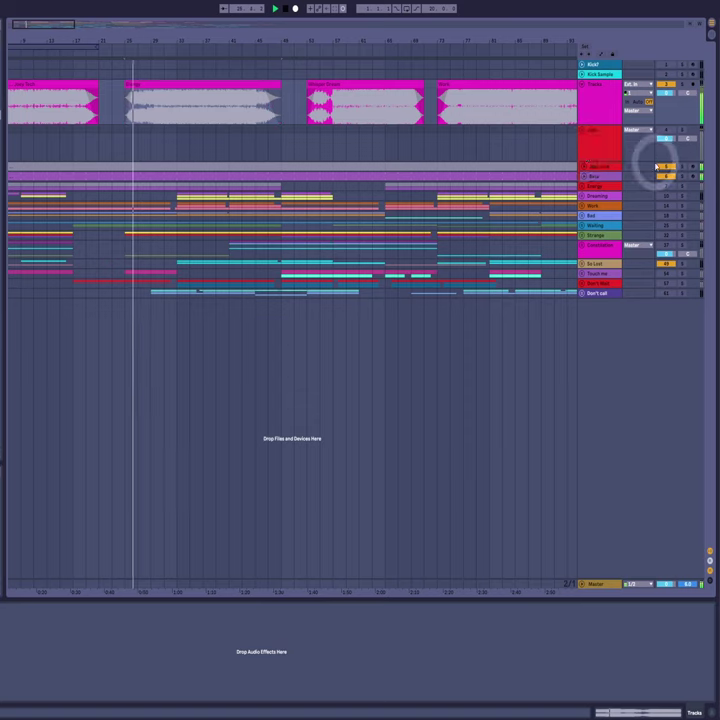
{"action": "left_click", "coordinate": [587, 143]}
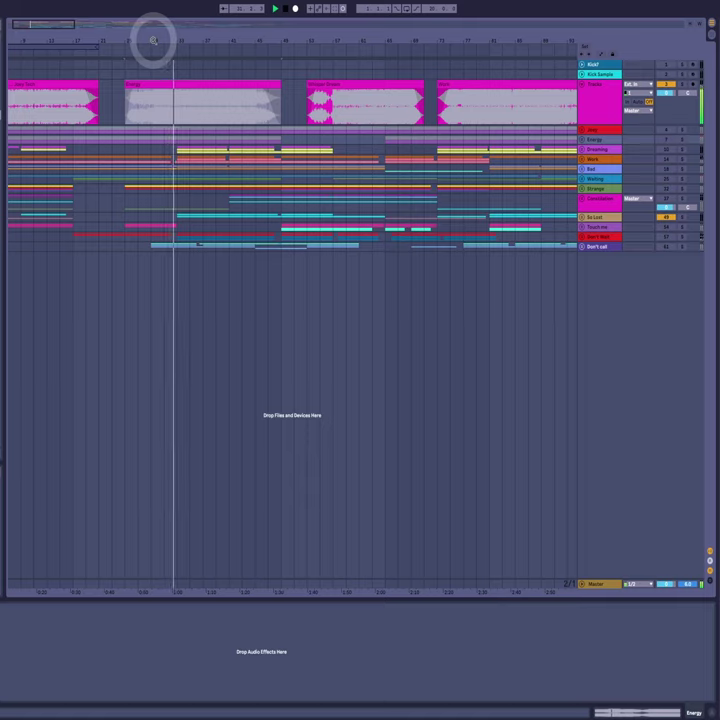
{"action": "left_click", "coordinate": [170, 114]}
{"action": "key", "text": "space"}
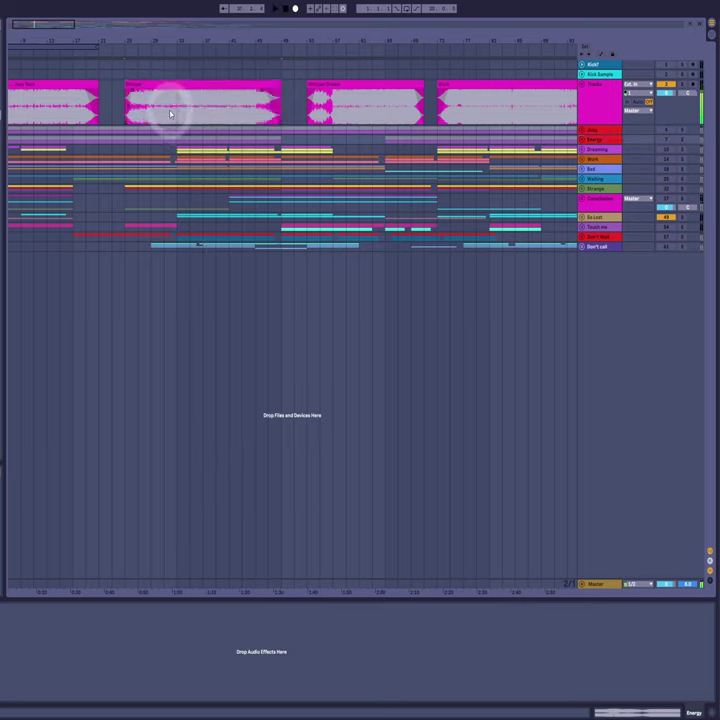
- Activate and unfold the Energy group, and play its Metal Kick and Bass tracks from bar 33
{"action": "left_click", "coordinate": [173, 108]}
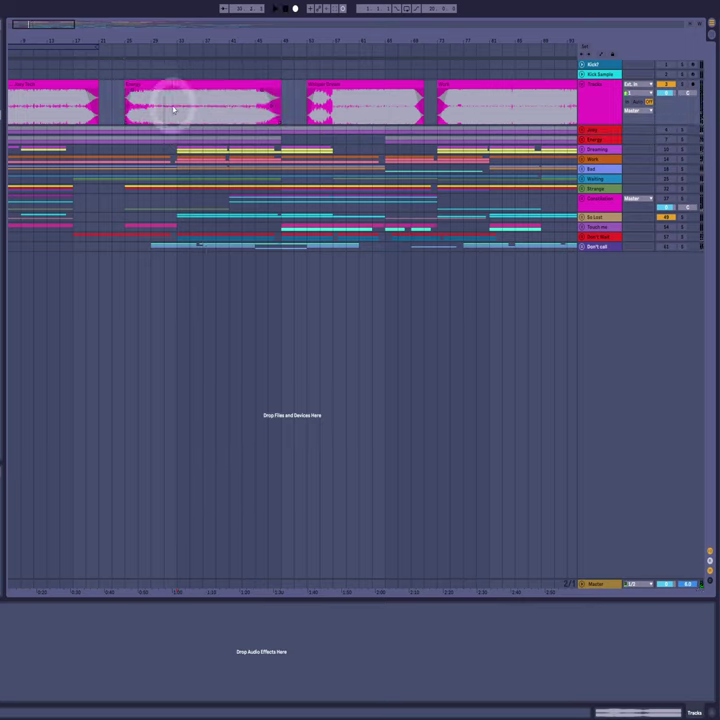
{"action": "left_click", "coordinate": [597, 139]}
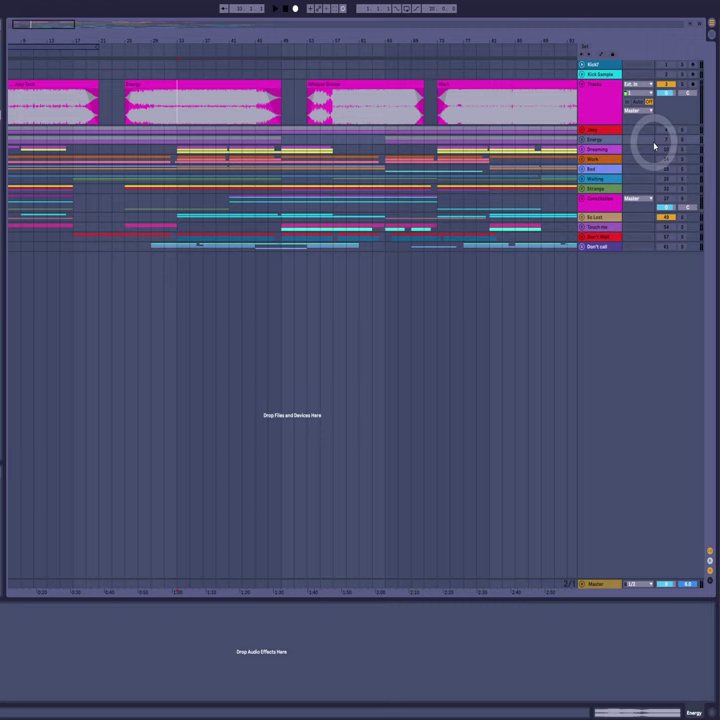
{"action": "left_click", "coordinate": [582, 140]}
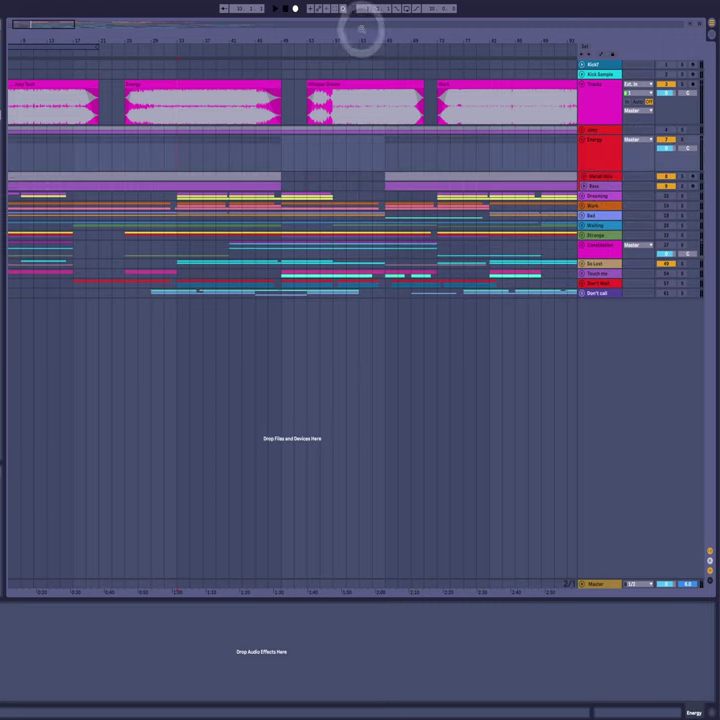
{"action": "key", "text": "space"}
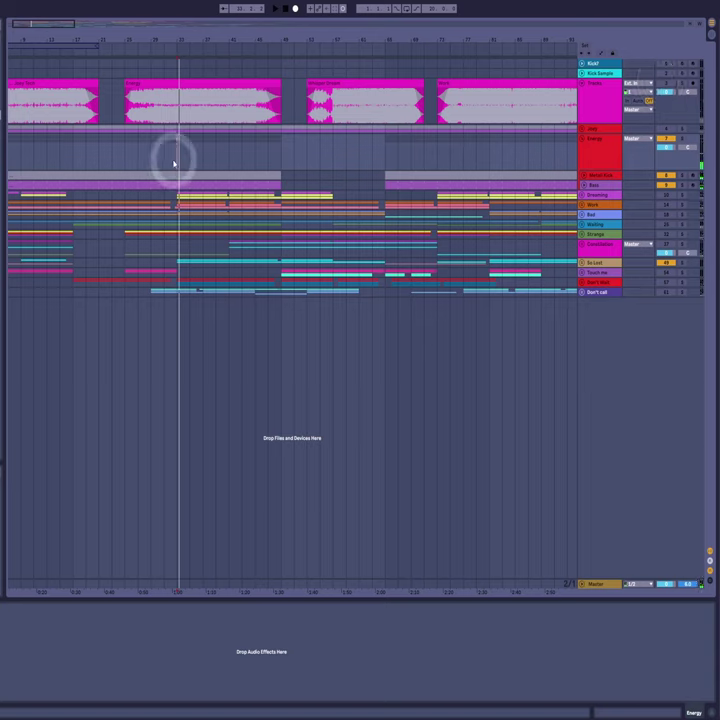
- Play the Energy group on from bar 33, stop it, and view the device chains of Metal Kick and Bass
{"action": "key", "text": "space"}
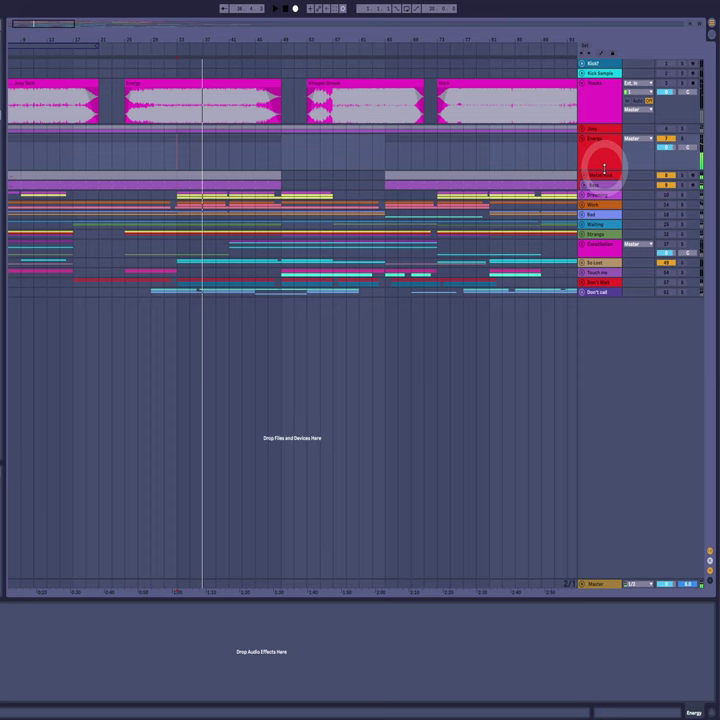
{"action": "left_click", "coordinate": [692, 176]}
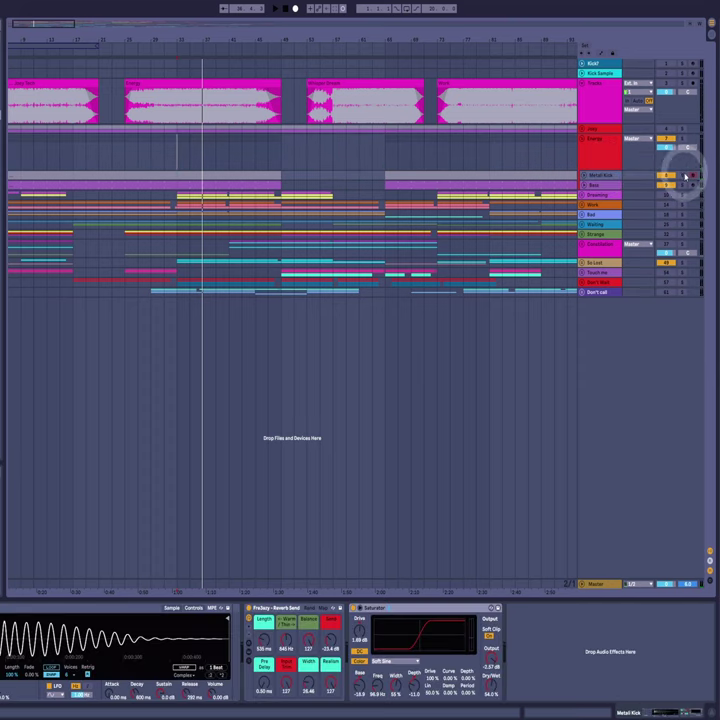
{"action": "left_click", "coordinate": [617, 182]}
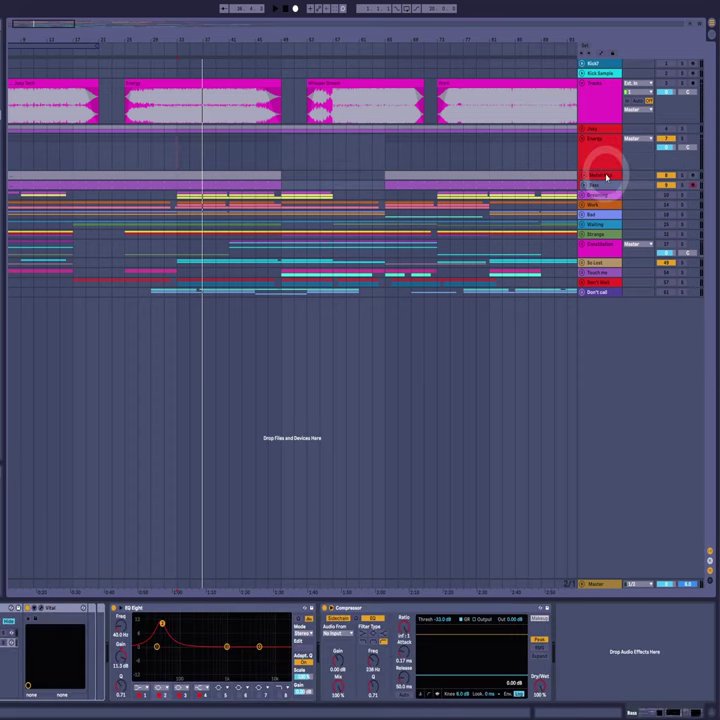
- Play the Energy group from bar 35, solo its Bass track, and replay the bass alone with its devices shown
{"action": "left_click", "coordinate": [188, 156]}
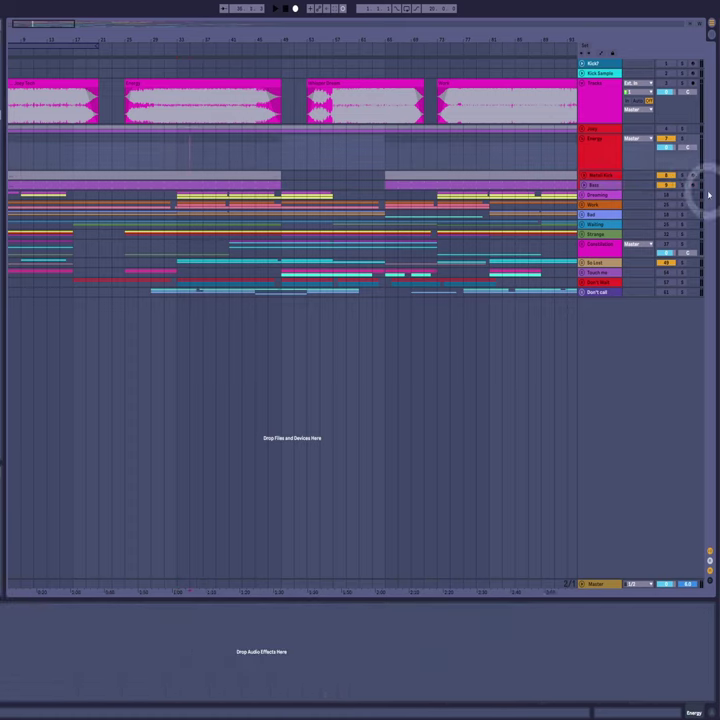
{"action": "key", "text": "space"}
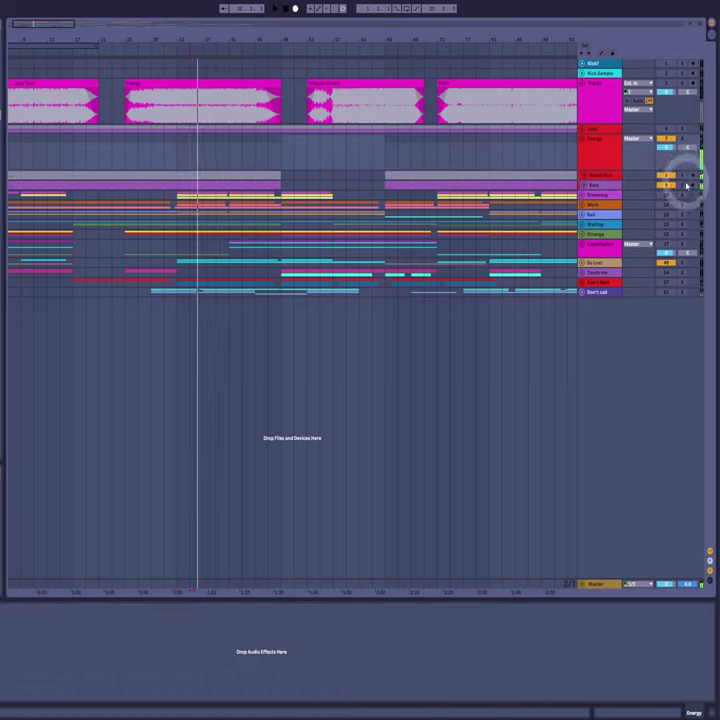
{"action": "left_click", "coordinate": [682, 186]}
{"action": "key", "text": "space"}
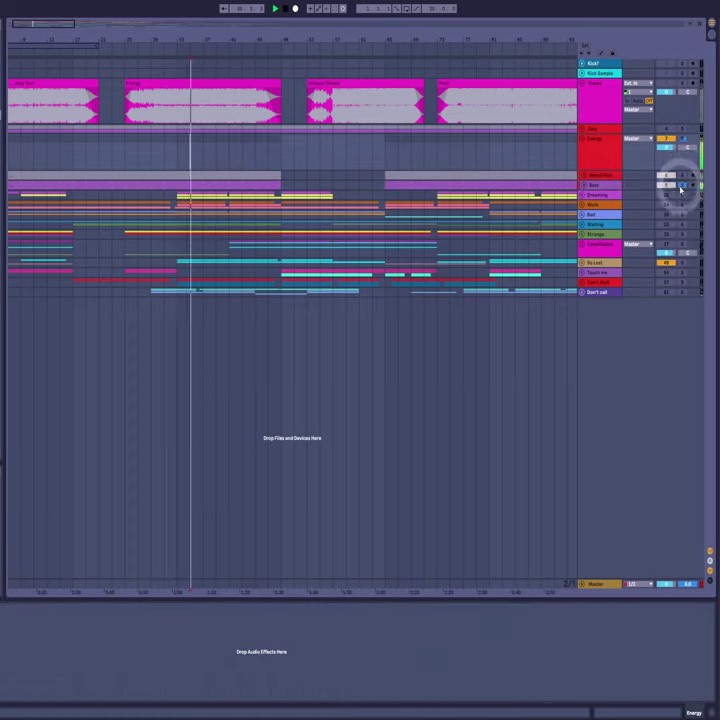
{"action": "left_click", "coordinate": [600, 186]}
{"action": "key", "text": "space"}
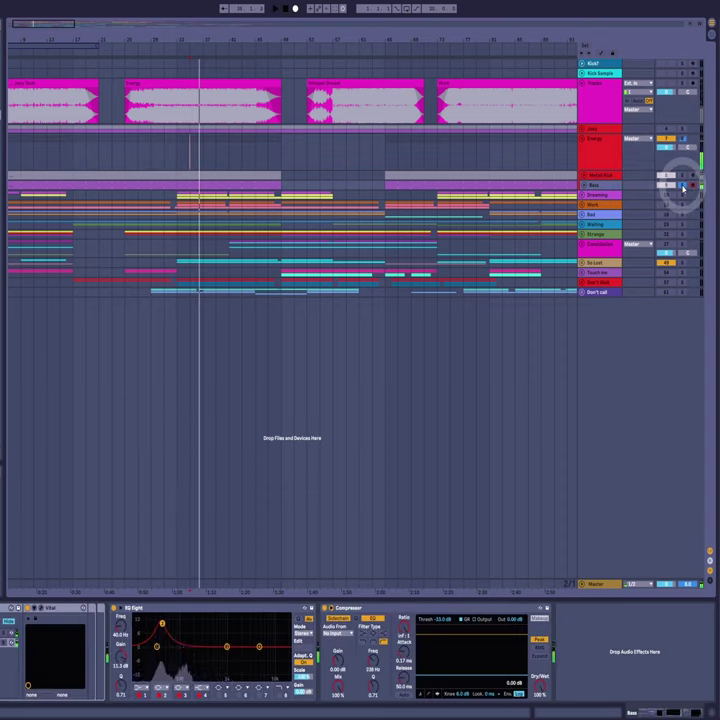
- Turn off the Bass solo and compare the device chains of the Metal Kick and Bass tracks
{"action": "left_click", "coordinate": [600, 175]}
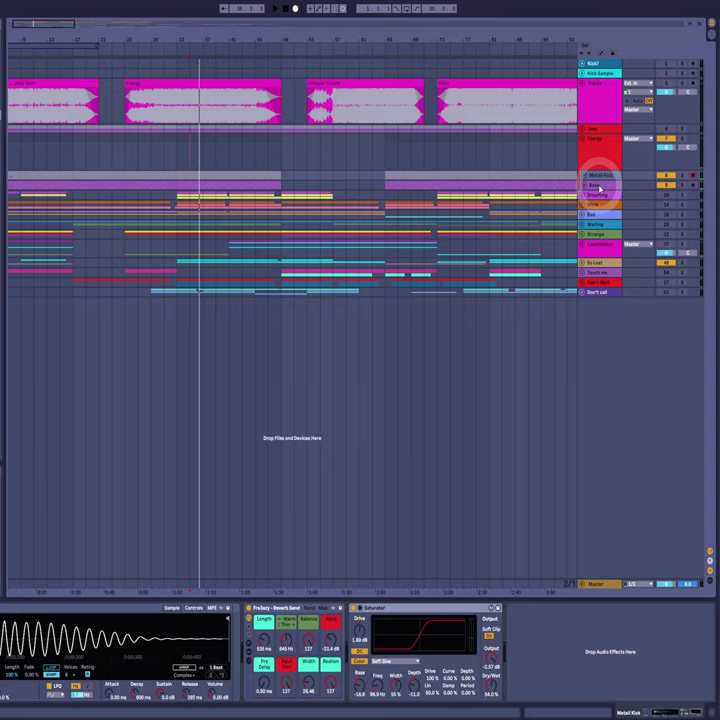
{"action": "left_click", "coordinate": [601, 186]}
{"action": "left_click", "coordinate": [602, 177]}
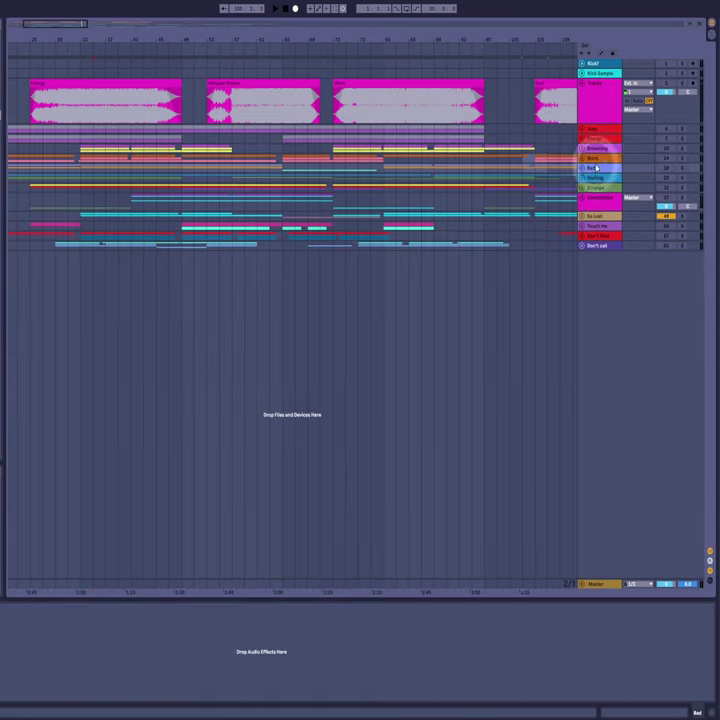
- Fold and deactivate the Energy group, and play the Whisper Dream clip on the reactivated Tracks track from bar 57
{"action": "left_click", "coordinate": [231, 104]}
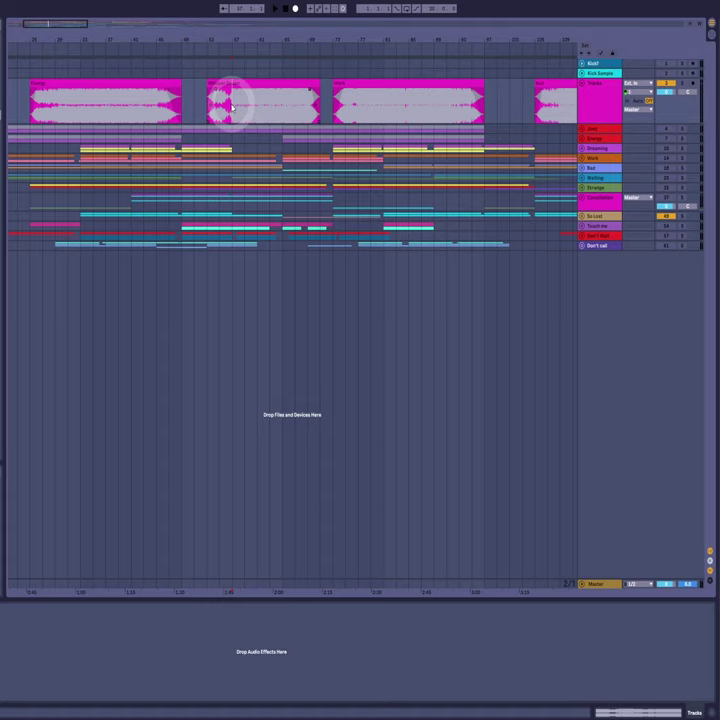
{"action": "key", "text": "space"}
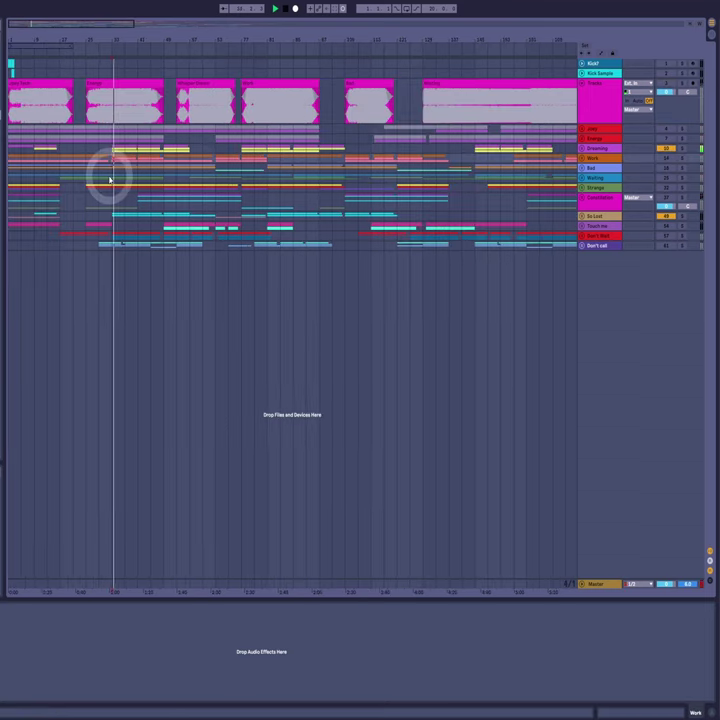
- Play the Dreaming group from bar 33 and unfold it to reveal its Kick, 12-Sub and BowBass tracks
{"action": "key", "text": "space"}
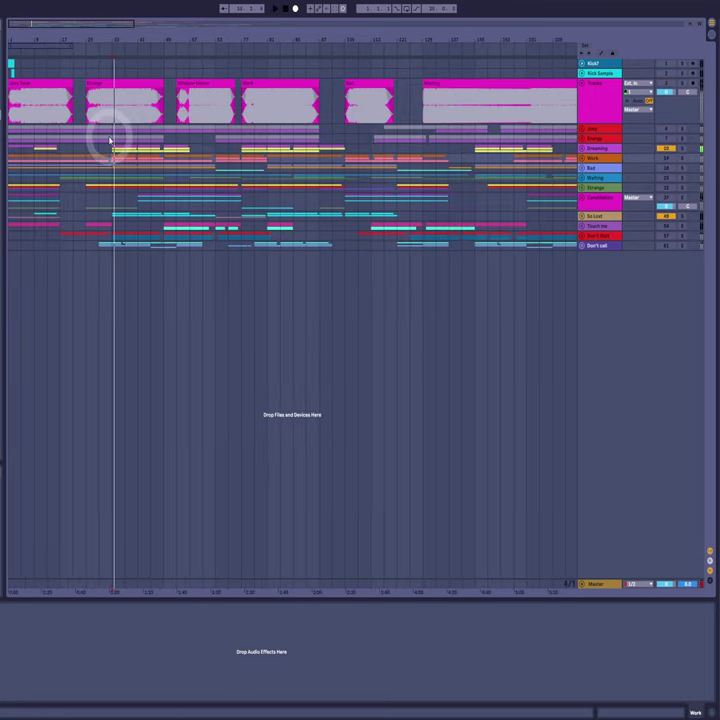
{"action": "left_click", "coordinate": [109, 150]}
{"action": "key", "text": "space"}
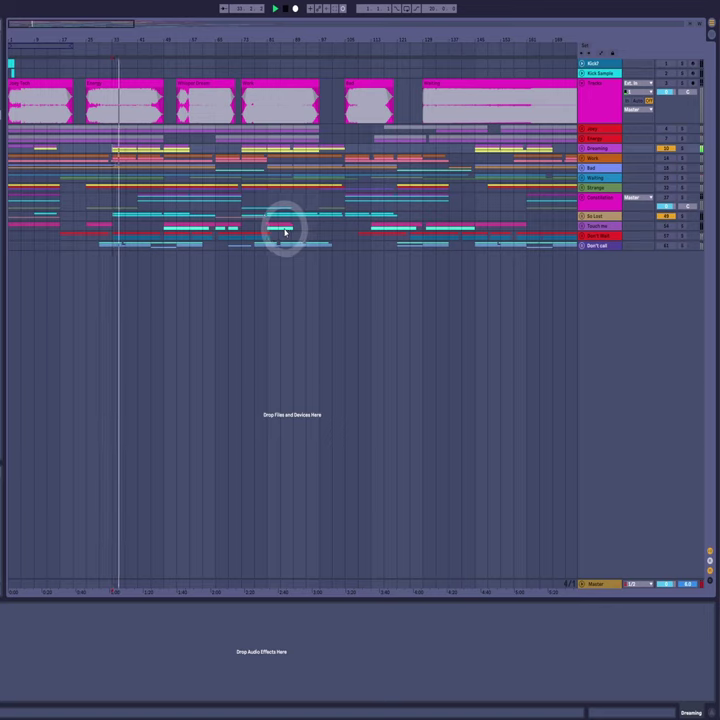
{"action": "left_click", "coordinate": [592, 148]}
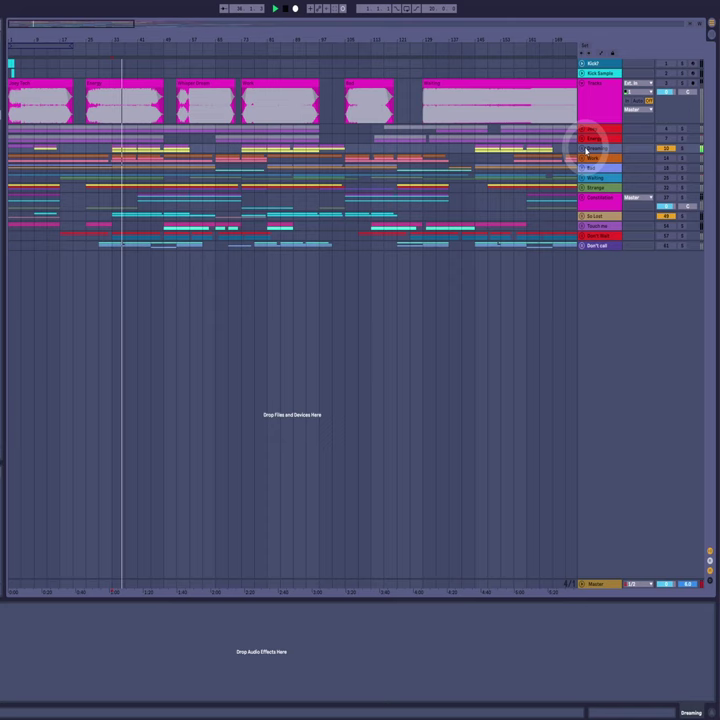
{"action": "left_click", "coordinate": [584, 150]}
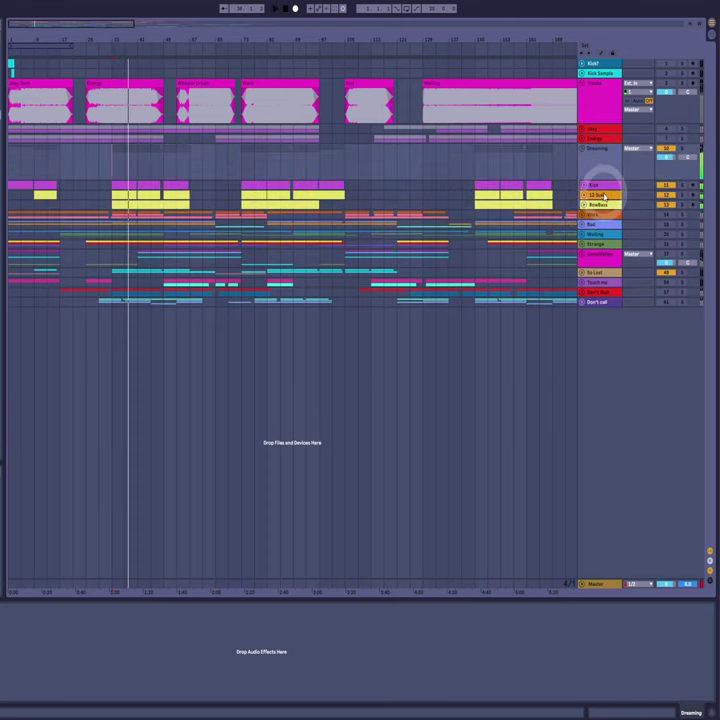
- Solo the 12-Sub and BowBass tracks, view their devices, and play both basses together from bar 33
{"action": "left_click", "coordinate": [652, 205]}
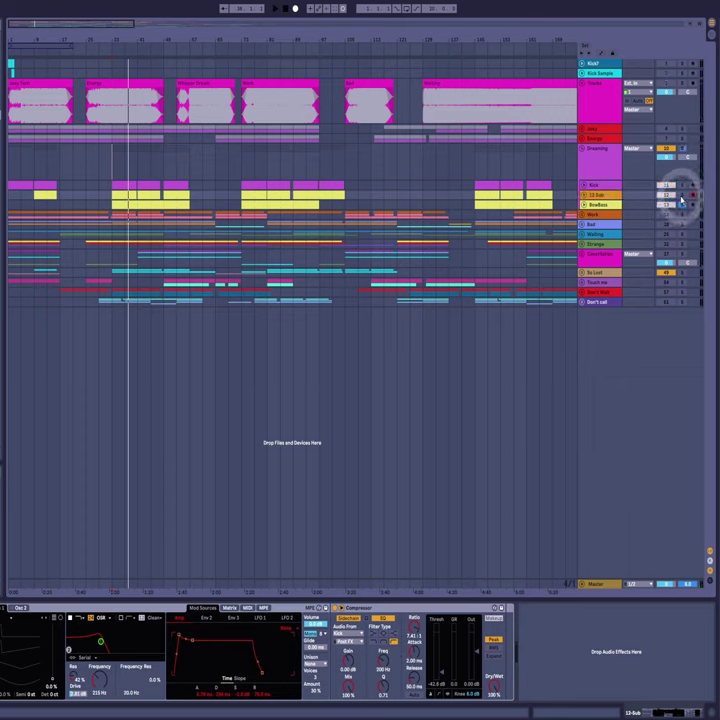
{"action": "left_click", "coordinate": [607, 205]}
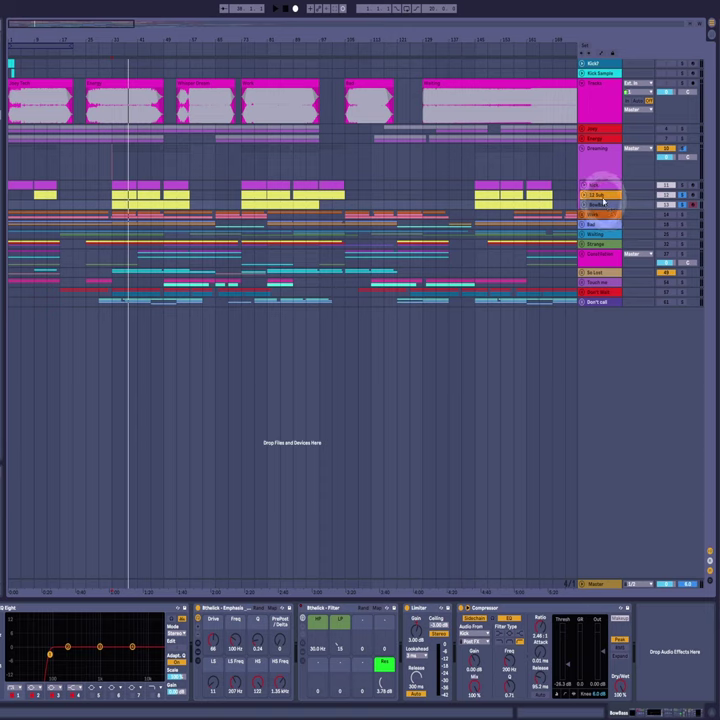
{"action": "left_click", "coordinate": [605, 196]}
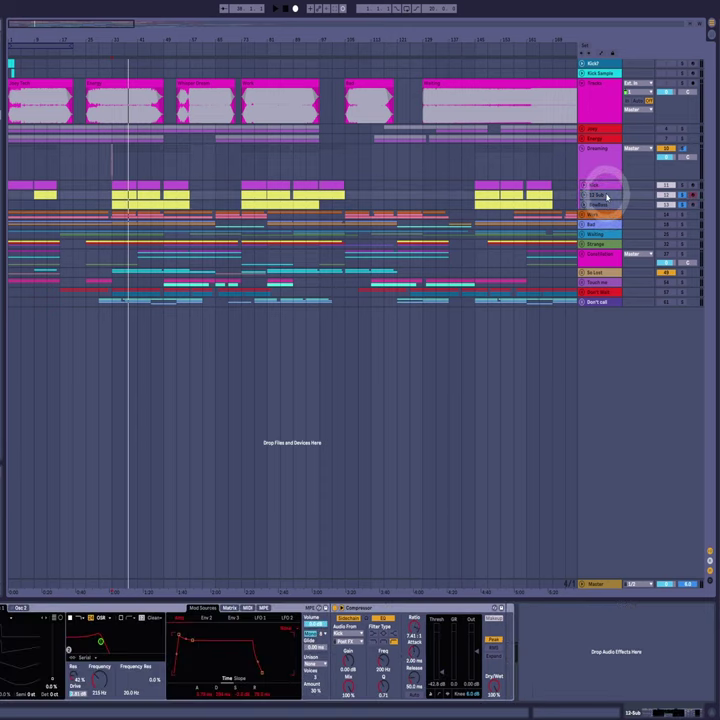
{"action": "key", "text": "space"}
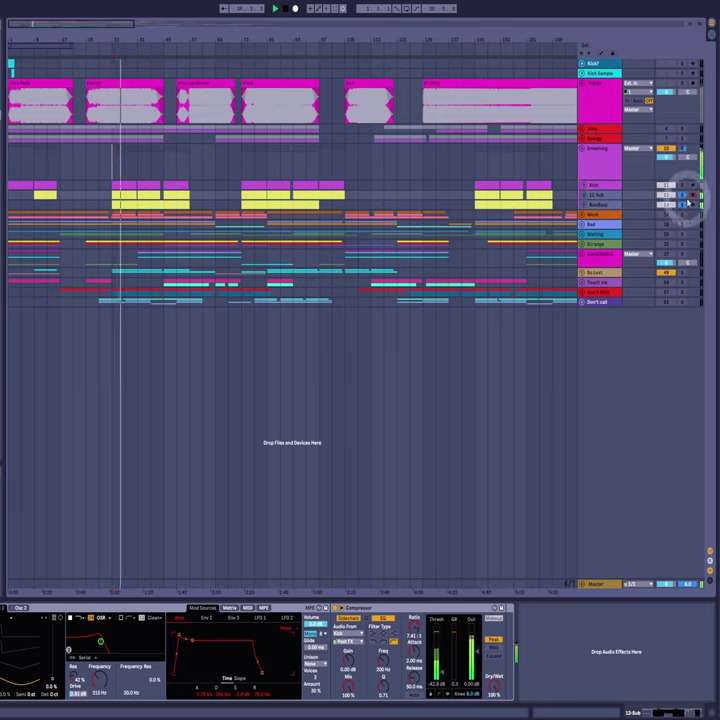
- Open the SPAN analyzer on the Master track, bring its window fully into view, and examine the soloed basses' spectrum during playback
{"action": "left_click", "coordinate": [587, 583]}
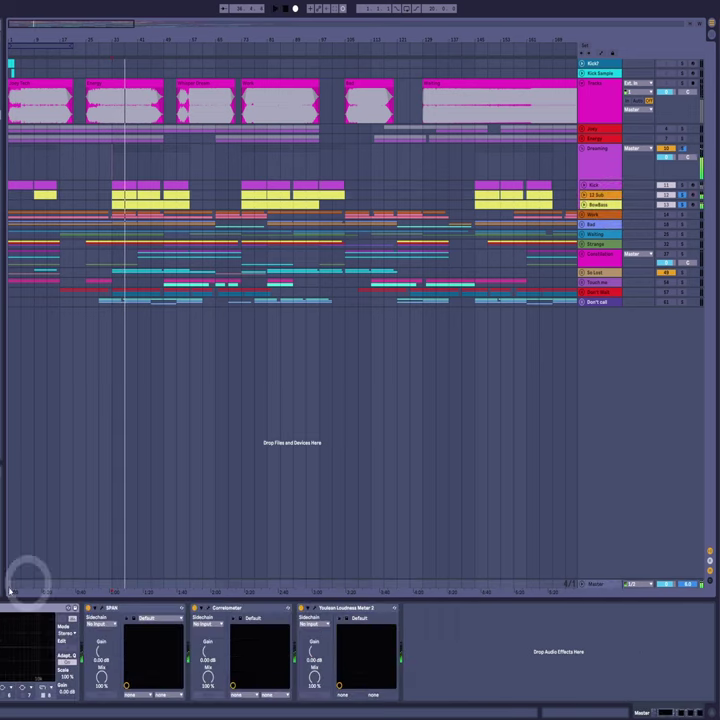
{"action": "left_click", "coordinate": [100, 608]}
{"action": "left_click", "coordinate": [38, 104]}
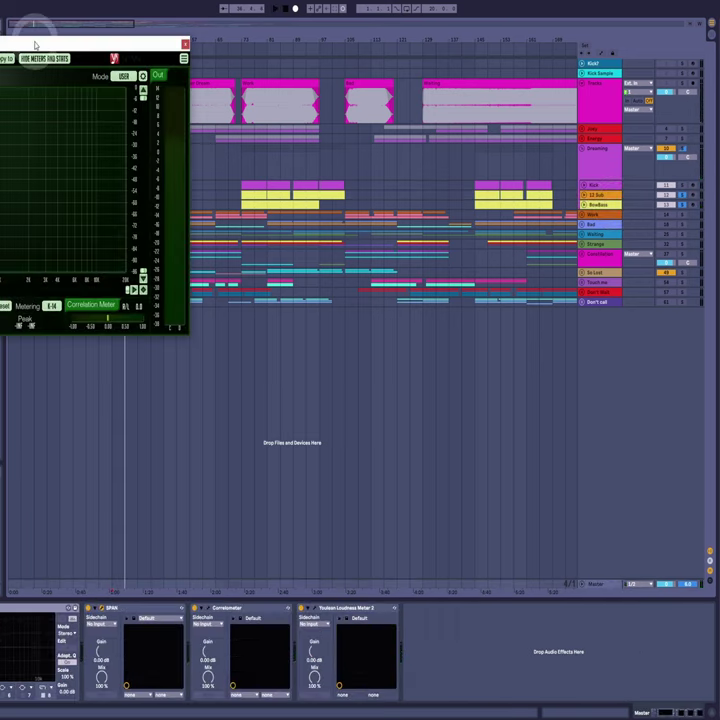
{"action": "left_click_drag", "start_coordinate": [27, 30], "coordinate": [313, 118]}
{"action": "key", "text": "space"}
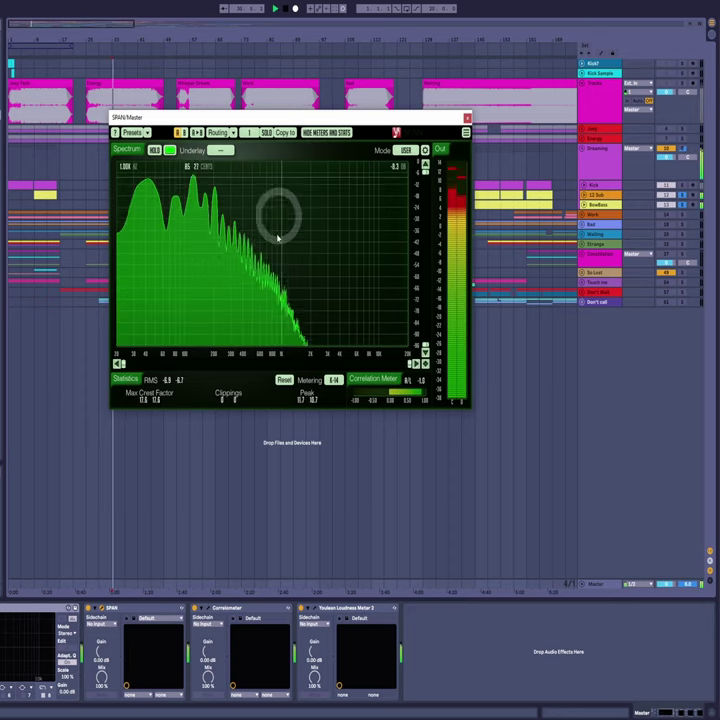
- Close the SPAN window, solo only the Dreaming group's Kick track, and play it from bar 33
{"action": "left_click", "coordinate": [125, 186]}
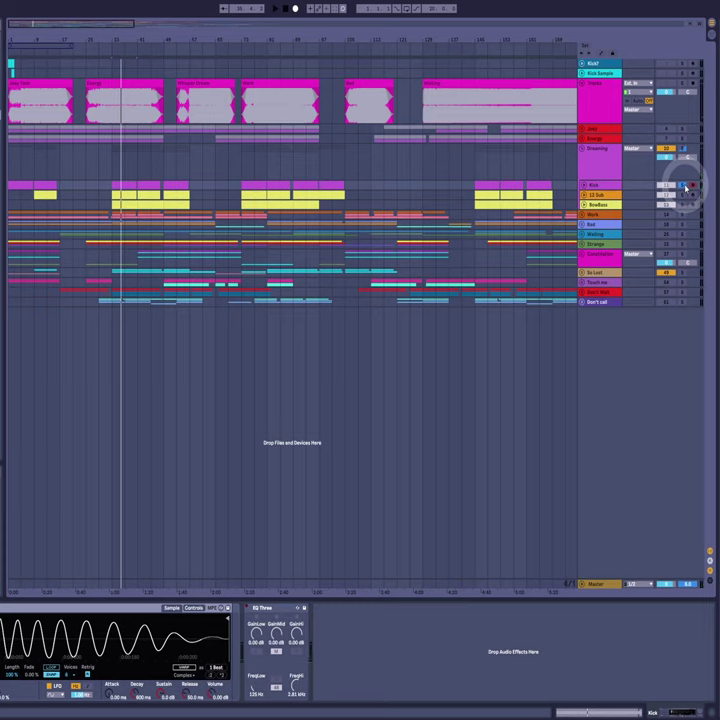
{"action": "key", "text": "space"}
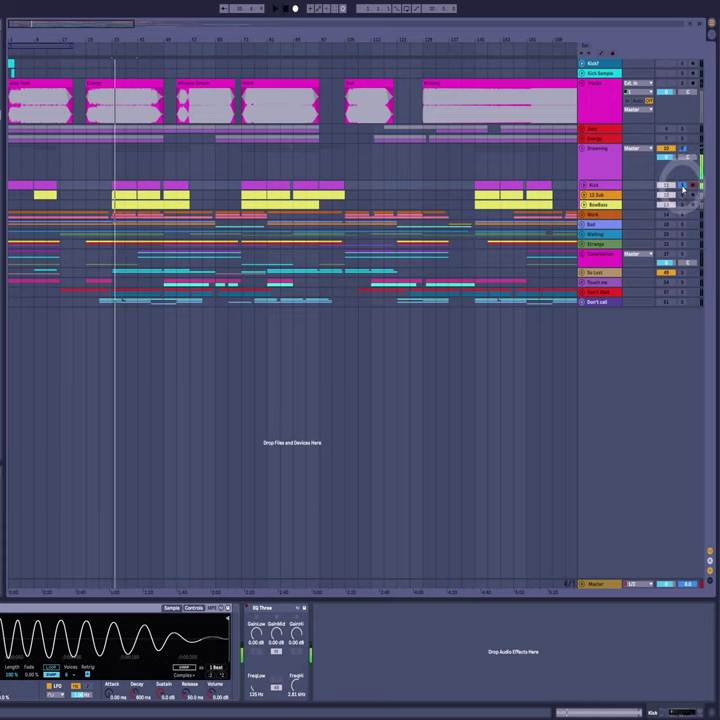
- Turn off the Kick solo, and deactivate and fold the Dreaming group
{"action": "left_click", "coordinate": [185, 112]}
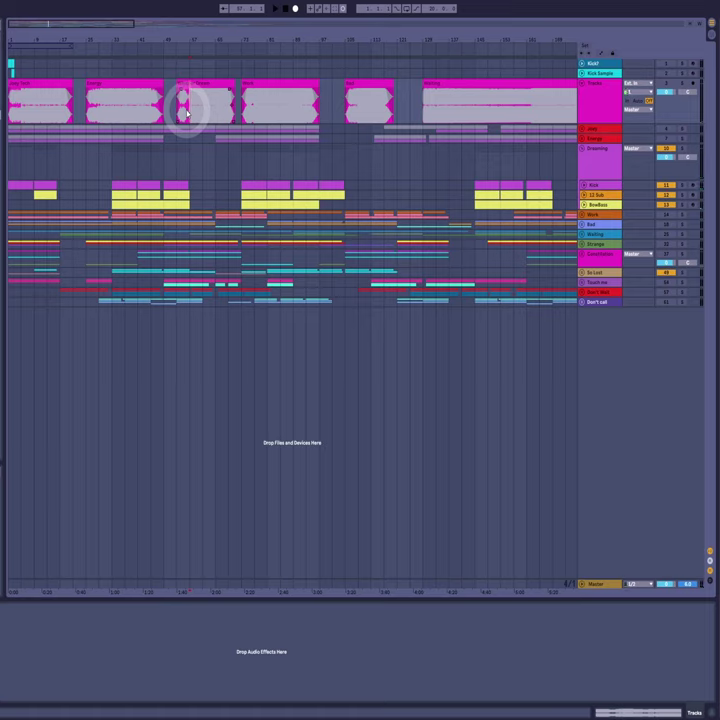
{"action": "left_click", "coordinate": [212, 141]}
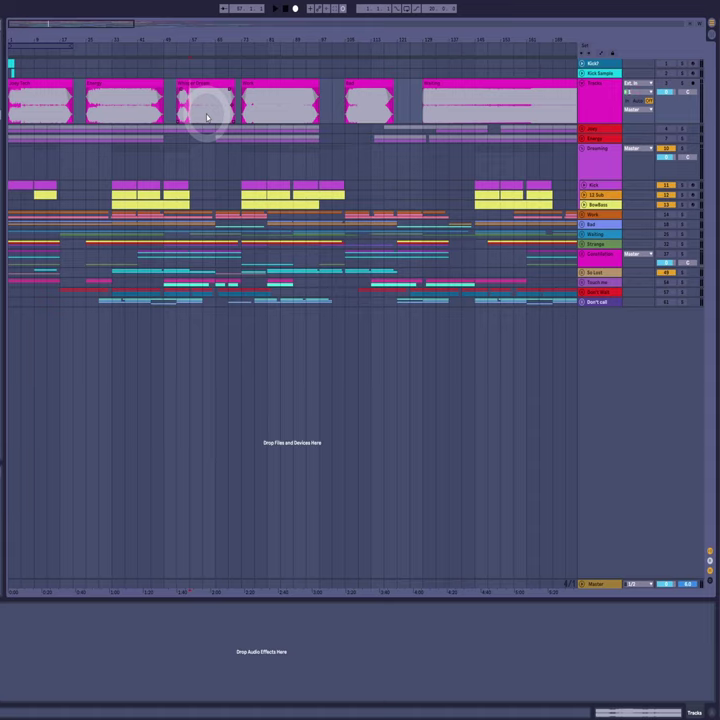
{"action": "left_click", "coordinate": [221, 102]}
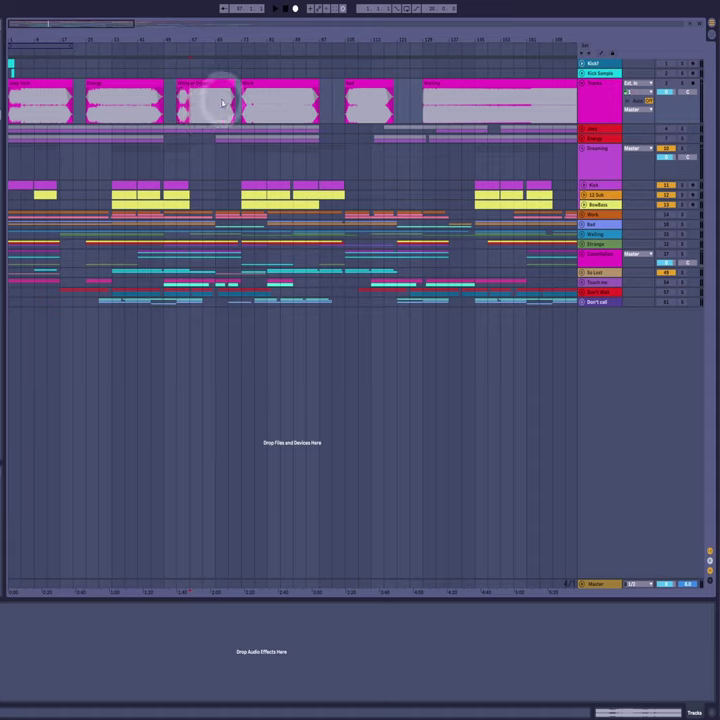
{"action": "left_click", "coordinate": [588, 148]}
{"action": "left_click", "coordinate": [581, 148]}
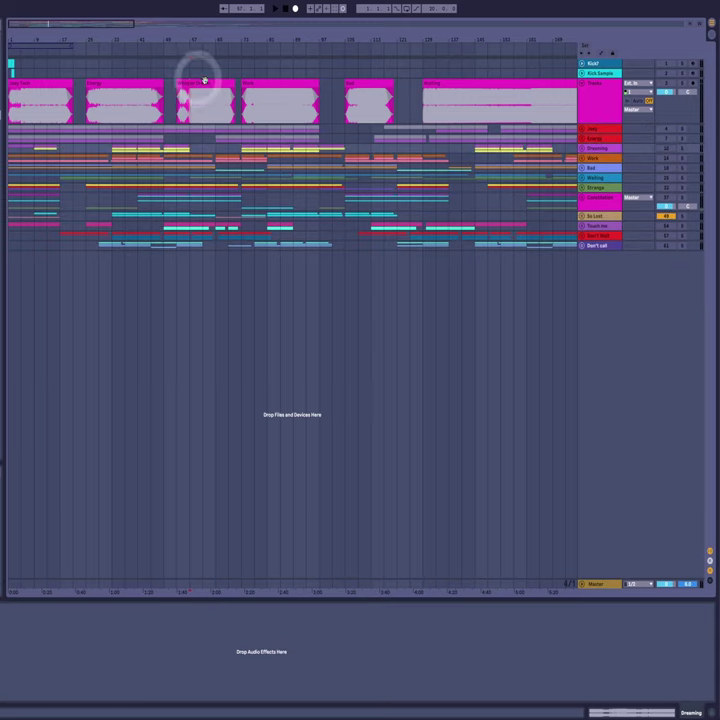
- Reactivate the Tracks track and play its Work clip from bar 73, deactivating the track again when finished
{"action": "left_click", "coordinate": [245, 101]}
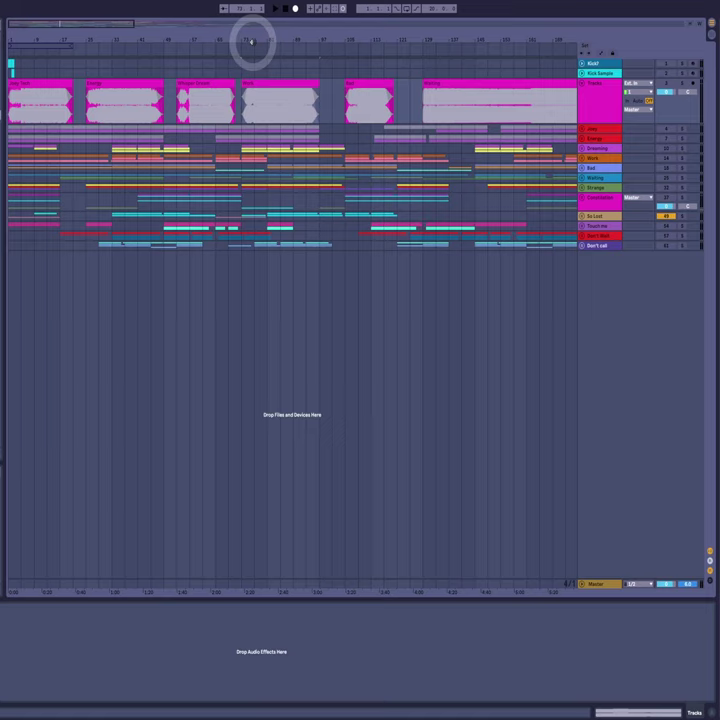
{"action": "mouse_move", "coordinate": [251, 41]}
{"action": "left_mouse_down"}
{"action": "mouse_move", "coordinate": [263, 70]}
{"action": "mouse_move", "coordinate": [254, 32]}
{"action": "mouse_move", "coordinate": [253, 38]}
{"action": "left_mouse_up"}
{"action": "key", "text": "space"}
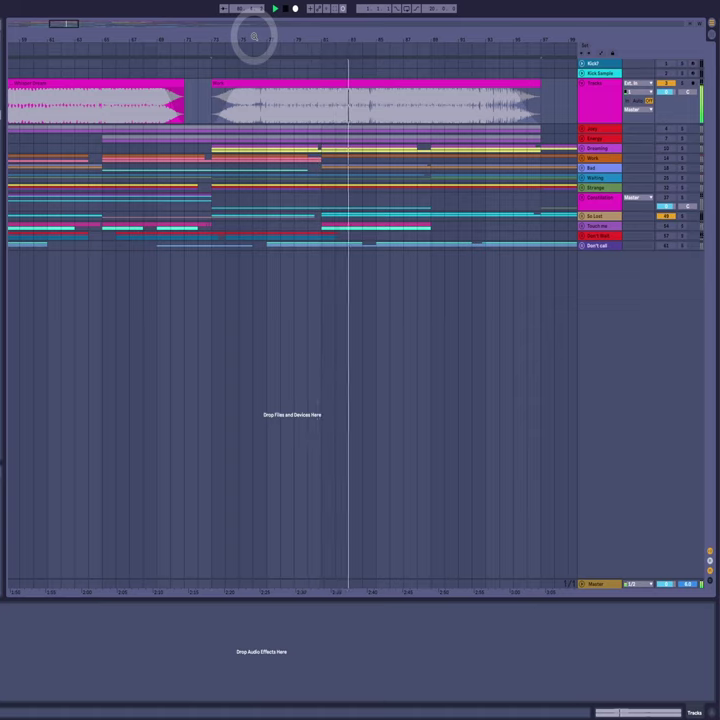
{"action": "left_click", "coordinate": [668, 85]}
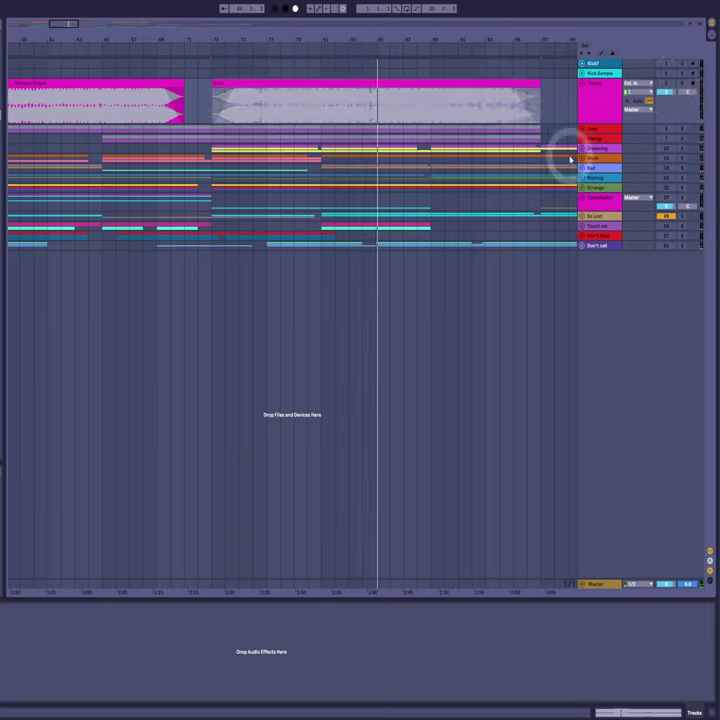
- Activate the Work group and play it from bar 33
{"action": "left_click_drag", "start_coordinate": [267, 35], "coordinate": [267, 26]}
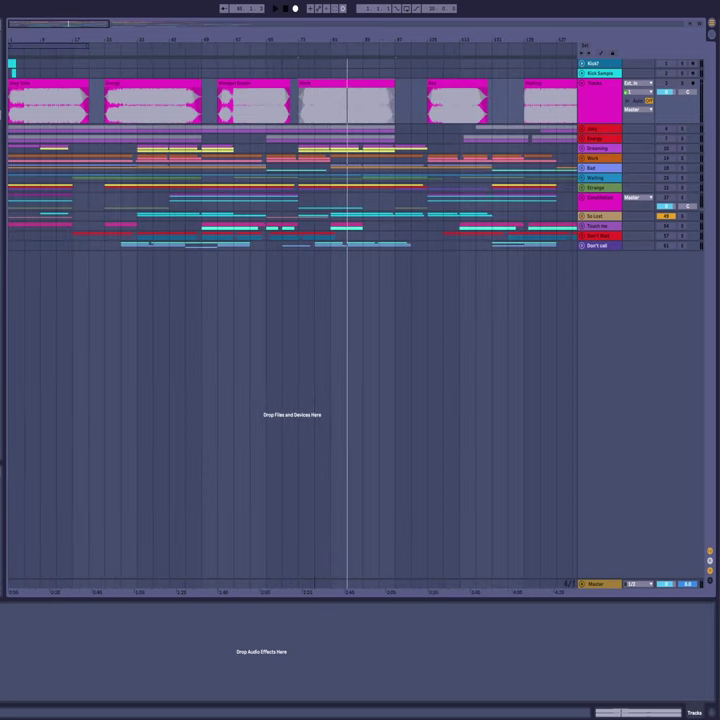
{"action": "left_click", "coordinate": [610, 160]}
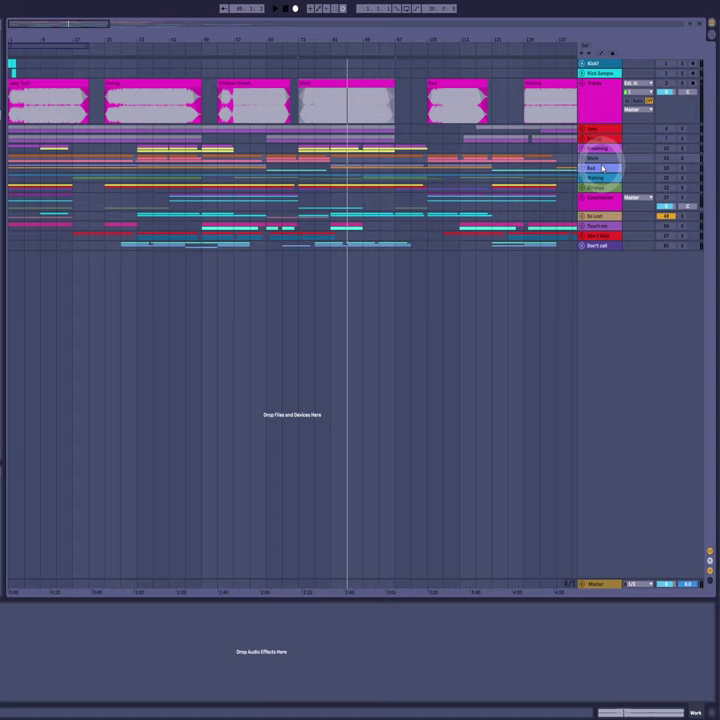
{"action": "left_click", "coordinate": [670, 159]}
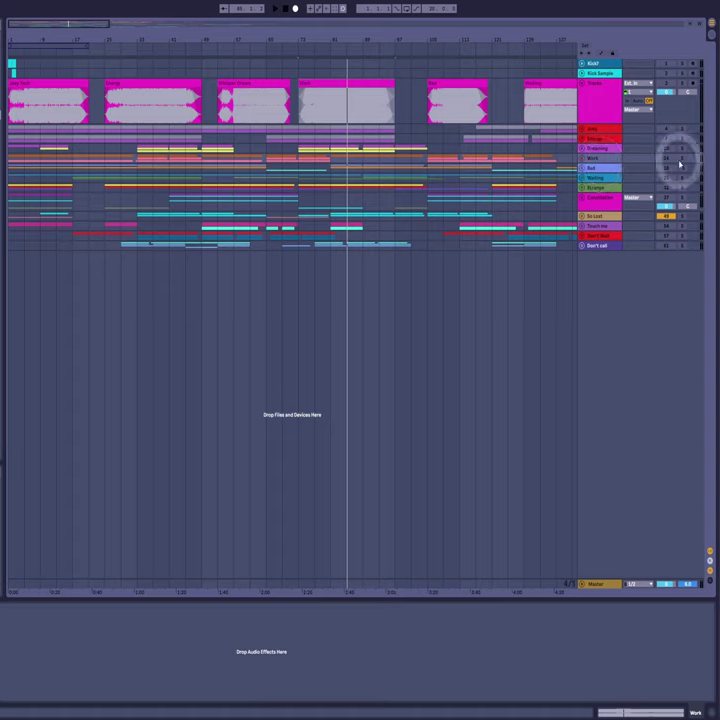
{"action": "left_click", "coordinate": [137, 160]}
{"action": "key", "text": "space"}
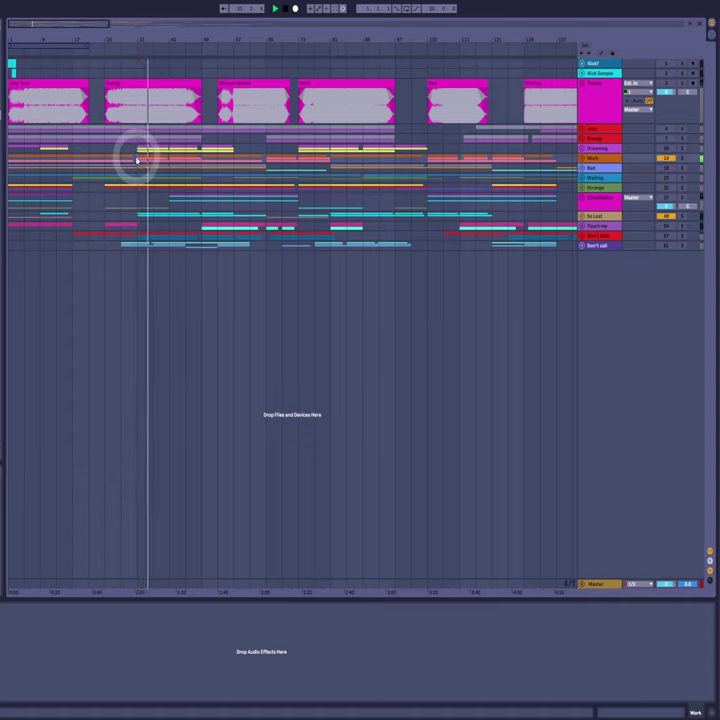
- Unfold the Work group, deactivate its Kick track, and play the Sub and Bass tracks from bar 33
{"action": "key", "text": "space"}
{"action": "left_click", "coordinate": [583, 158]}
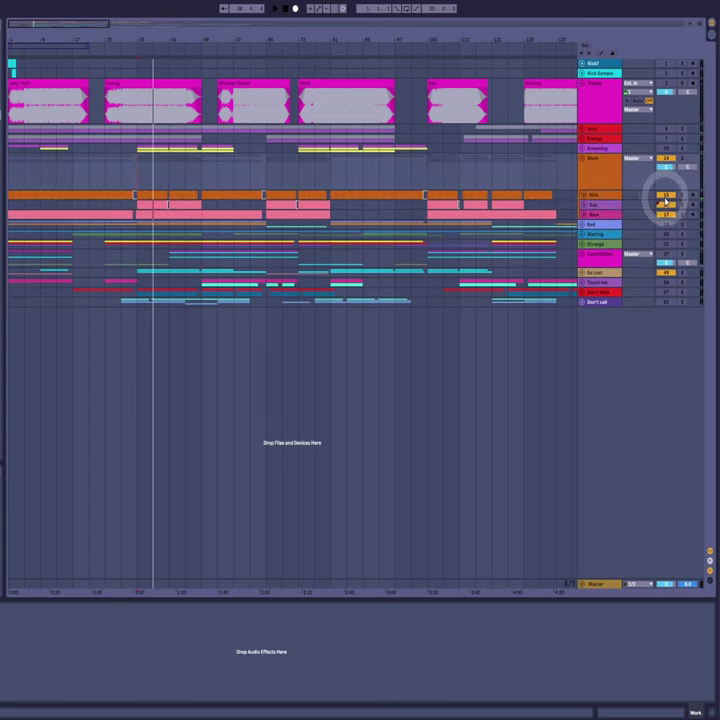
{"action": "left_click", "coordinate": [143, 199]}
{"action": "key", "text": "space"}
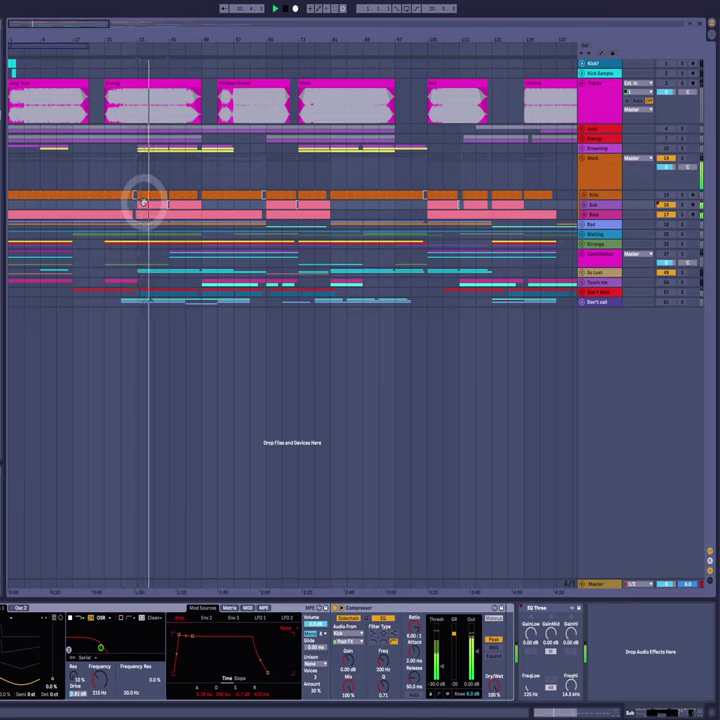
{"action": "left_click", "coordinate": [143, 203]}
{"action": "key", "text": "space"}
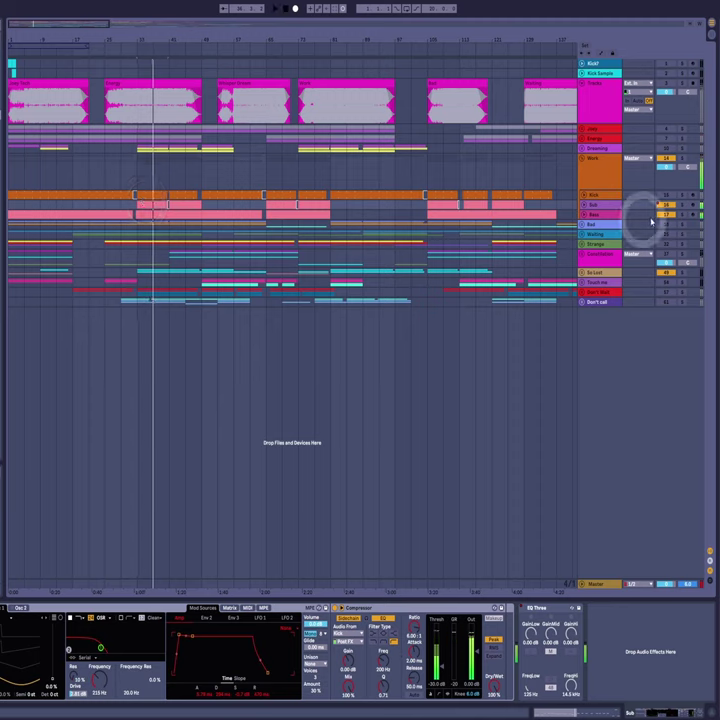
- Reactivate the Work group's Kick track, deactivate Sub and Bass, and play the kick alone
{"action": "left_click", "coordinate": [666, 196]}
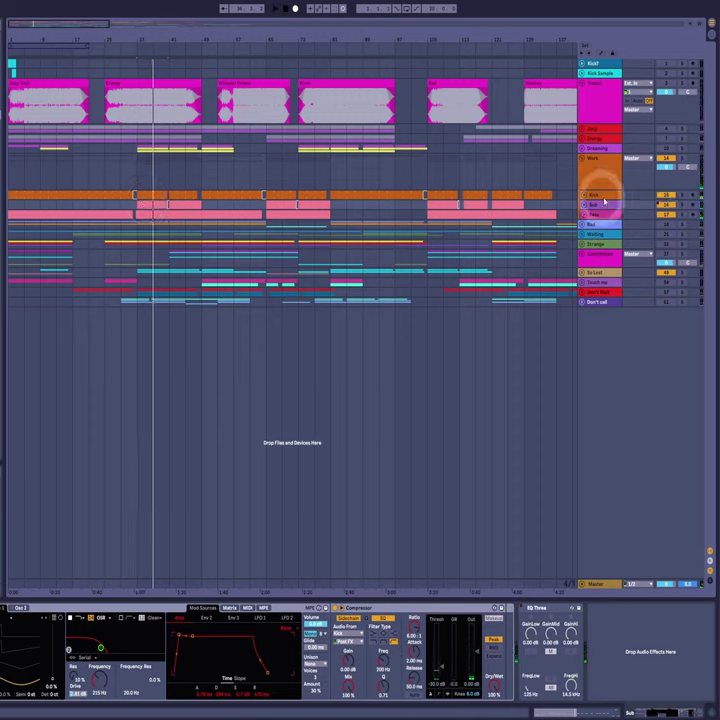
{"action": "left_click", "coordinate": [670, 205]}
{"action": "left_click", "coordinate": [671, 215]}
{"action": "key", "text": "space"}
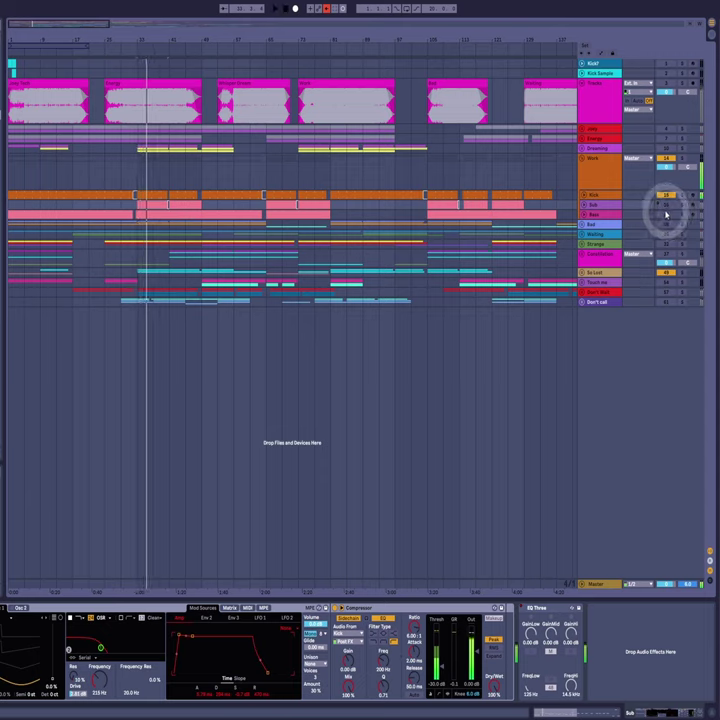
- Stop playback, reactivate the Work group's Sub and Bass tracks, and fold and deactivate the group
{"action": "key", "text": "space"}
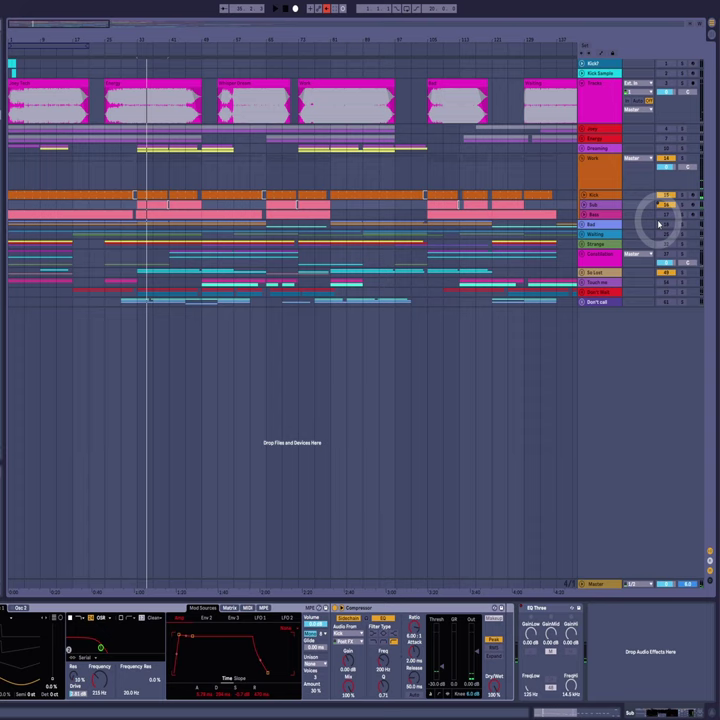
{"action": "left_click", "coordinate": [665, 214]}
{"action": "left_click", "coordinate": [600, 197]}
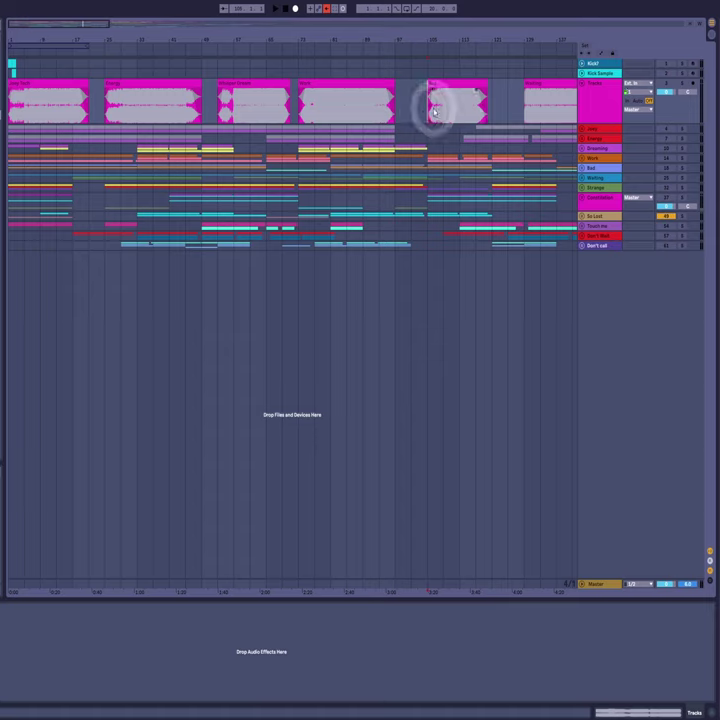
- Activate the Tracks track and play its Bad clip from bar 105
{"action": "left_click", "coordinate": [445, 98]}
{"action": "left_click", "coordinate": [665, 84]}
{"action": "left_click", "coordinate": [469, 84]}
{"action": "key", "text": "space"}
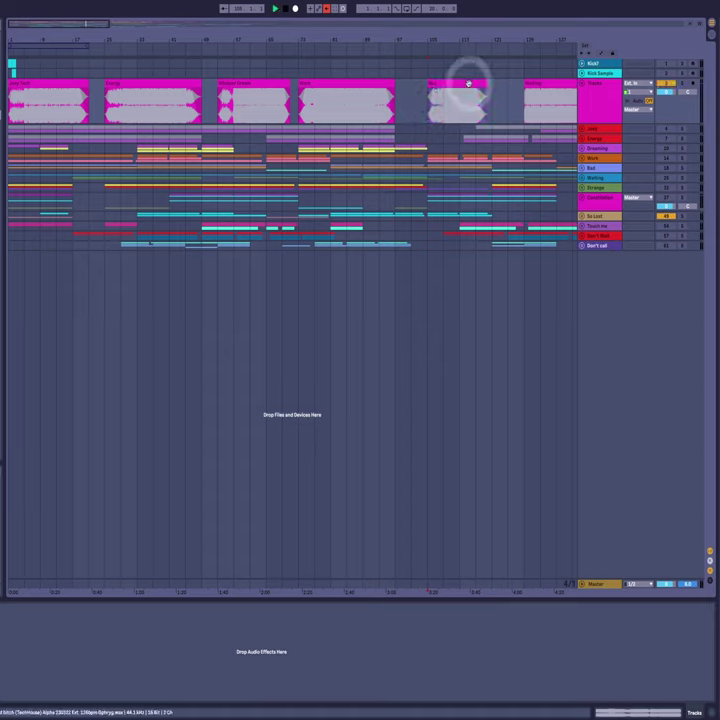
{"action": "left_click", "coordinate": [398, 73]}
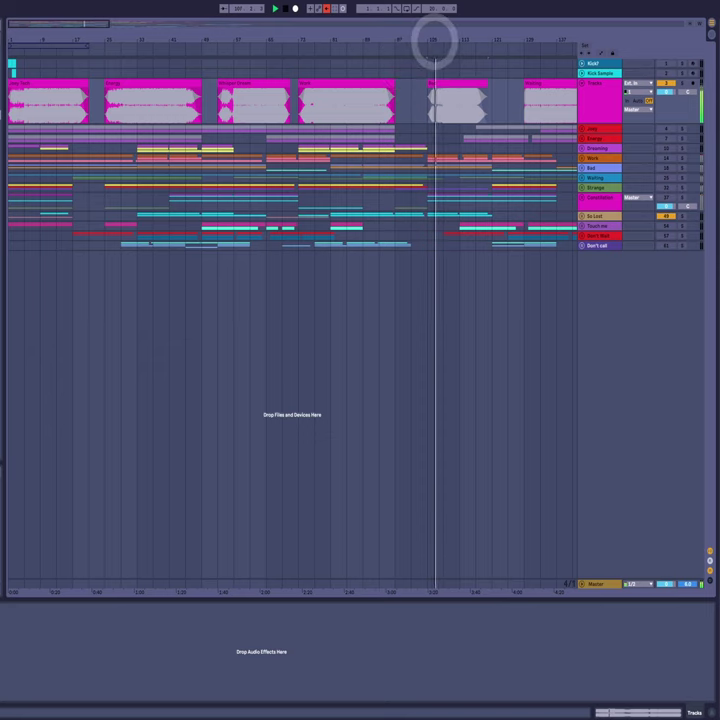
{"action": "left_click_drag", "start_coordinate": [435, 39], "coordinate": [434, 43]}
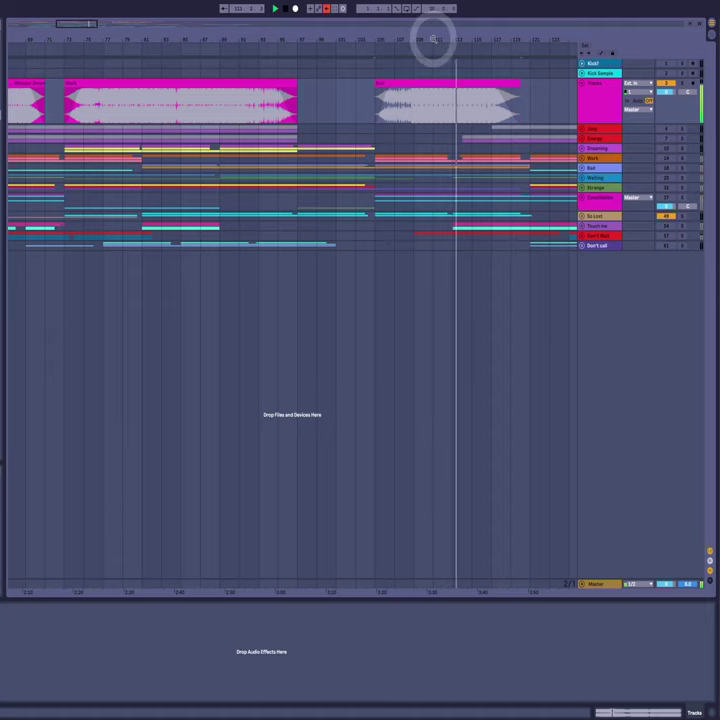
{"action": "mouse_move", "coordinate": [434, 39]}
{"action": "left_mouse_down"}
{"action": "mouse_move", "coordinate": [473, 39]}
{"action": "mouse_move", "coordinate": [485, 10]}
{"action": "mouse_move", "coordinate": [433, 41]}
{"action": "left_mouse_up"}
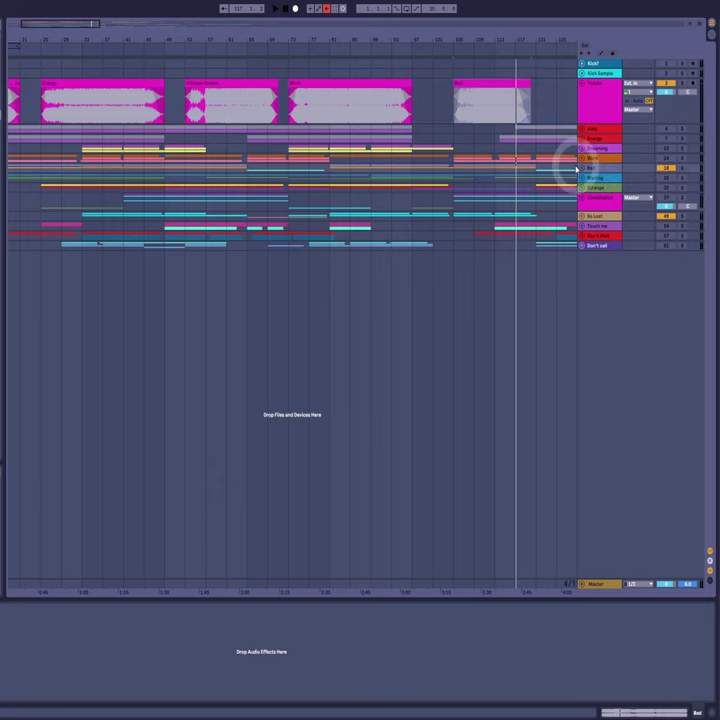
- Activate, unfold and solo the Bad group, and play its kick and bass together from bar 81
{"action": "left_click", "coordinate": [583, 168]}
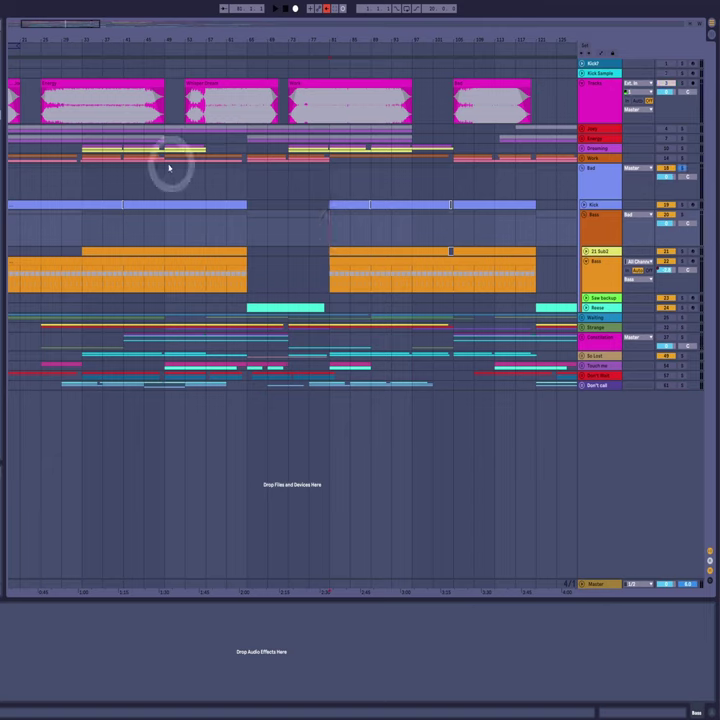
{"action": "key", "text": "space"}
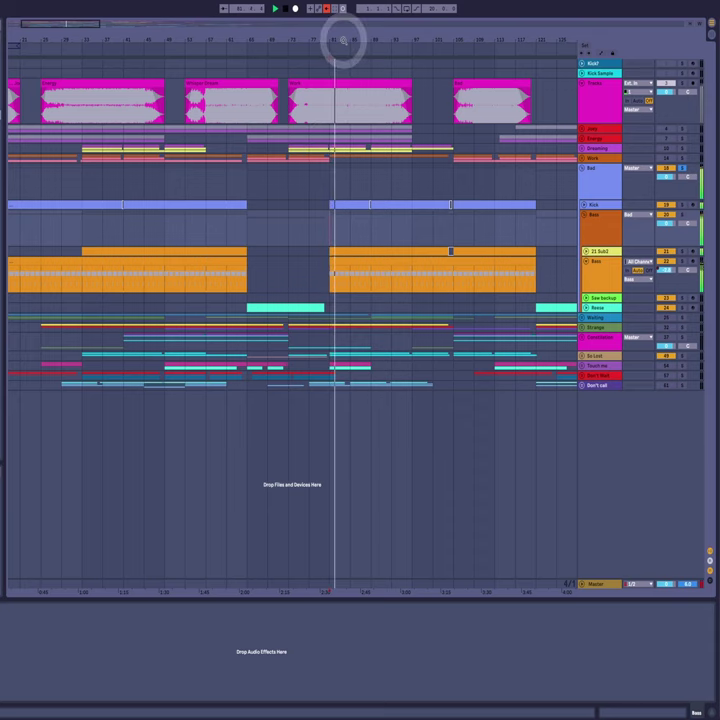
{"action": "mouse_move", "coordinate": [343, 40]}
{"action": "left_mouse_down"}
{"action": "mouse_move", "coordinate": [352, 30]}
{"action": "mouse_move", "coordinate": [343, 40]}
{"action": "left_mouse_up"}
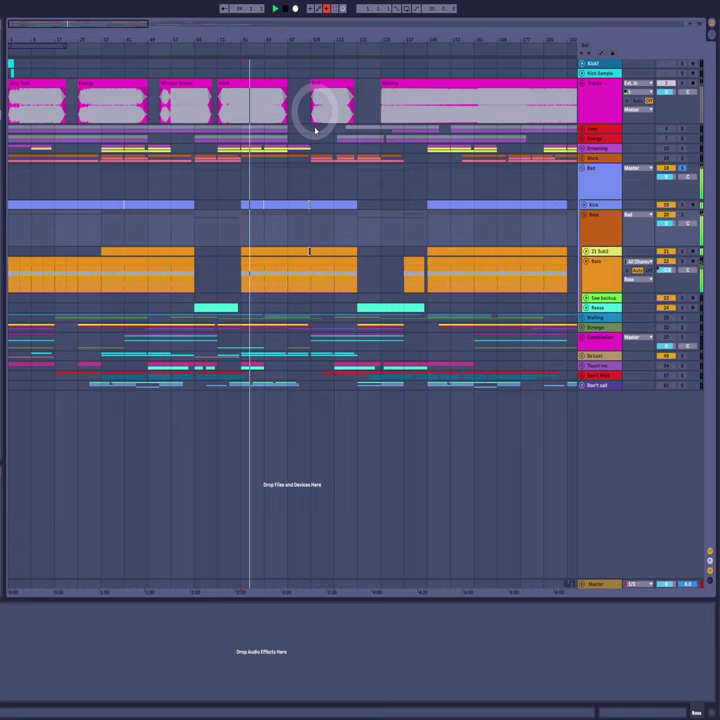
{"action": "left_click_drag", "start_coordinate": [245, 40], "coordinate": [250, 75]}
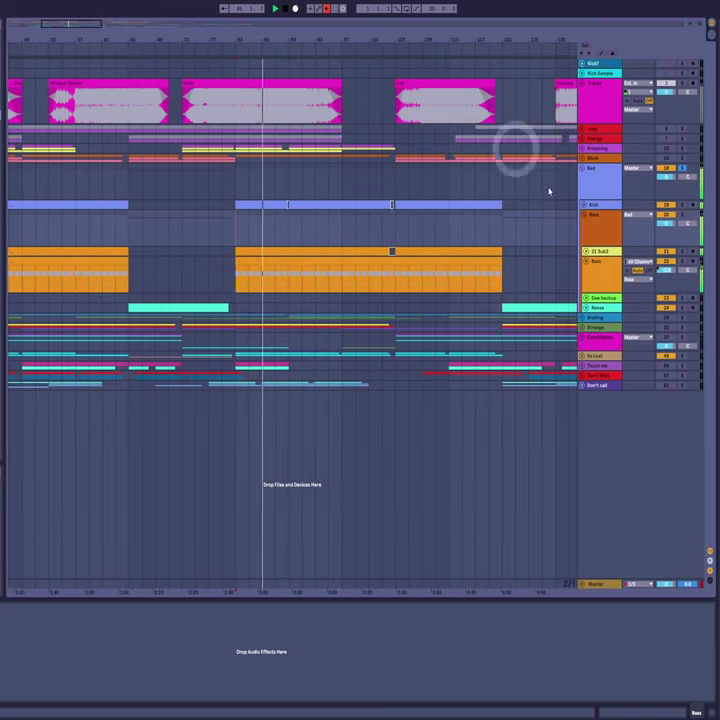
{"action": "key", "text": "space"}
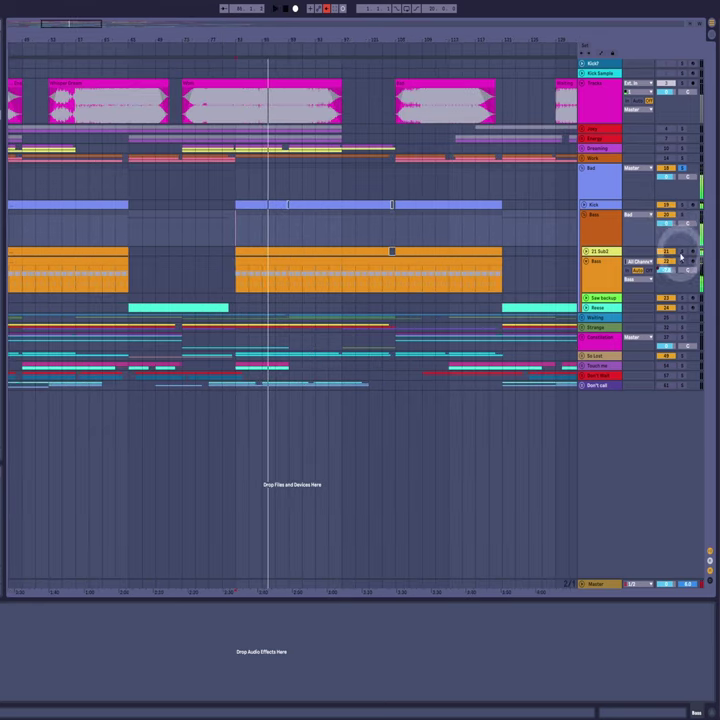
- Solo the Bad group's Kick track, play it from bar 81, and expand the track with its devices shown
{"action": "key", "text": "space"}
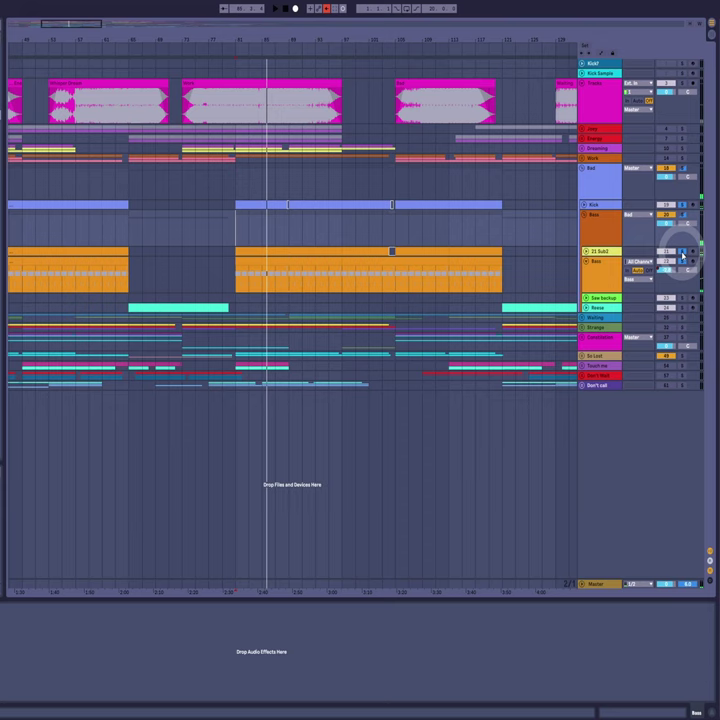
{"action": "key", "text": "space"}
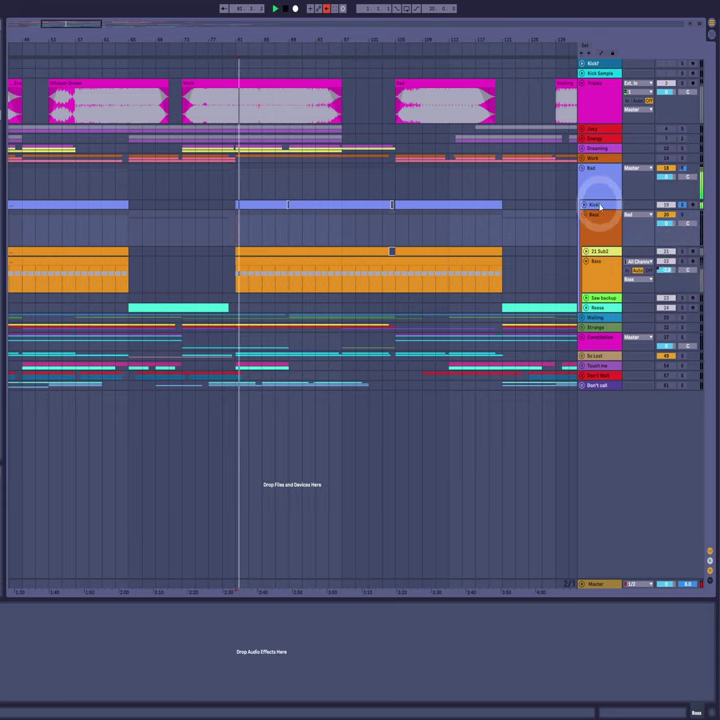
{"action": "left_click", "coordinate": [590, 206]}
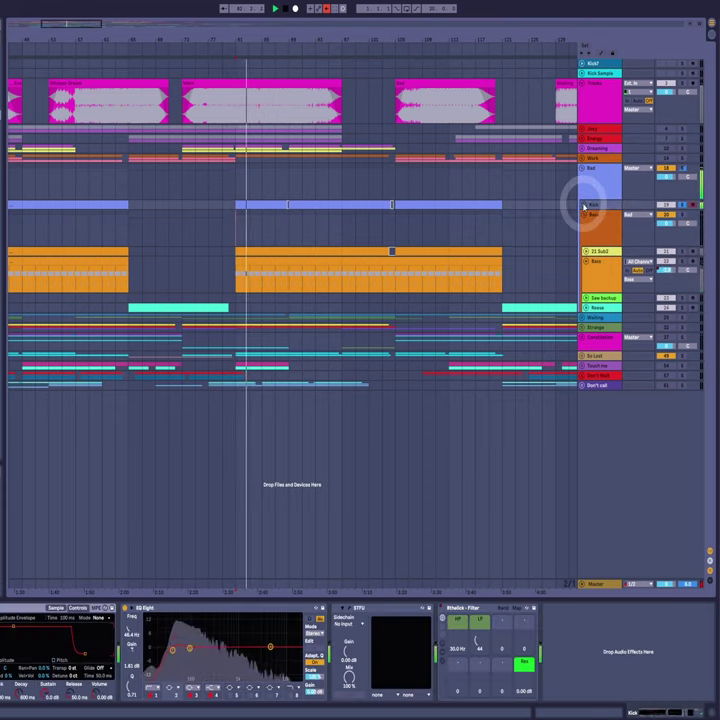
{"action": "left_click", "coordinate": [594, 206]}
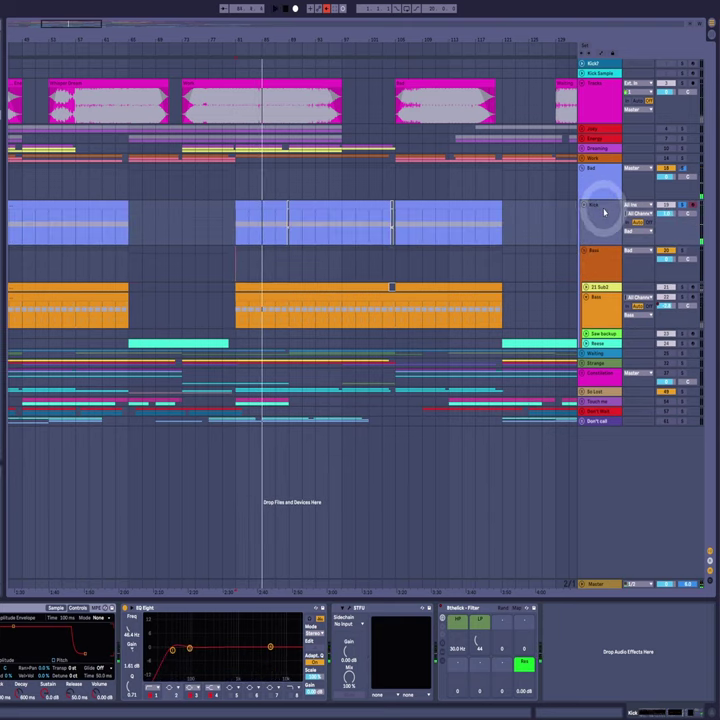
- Show the 21 Sub2 track's devices and play it from bar 81 soloed together with the Kick and Bass tracks
{"action": "left_click", "coordinate": [600, 312]}
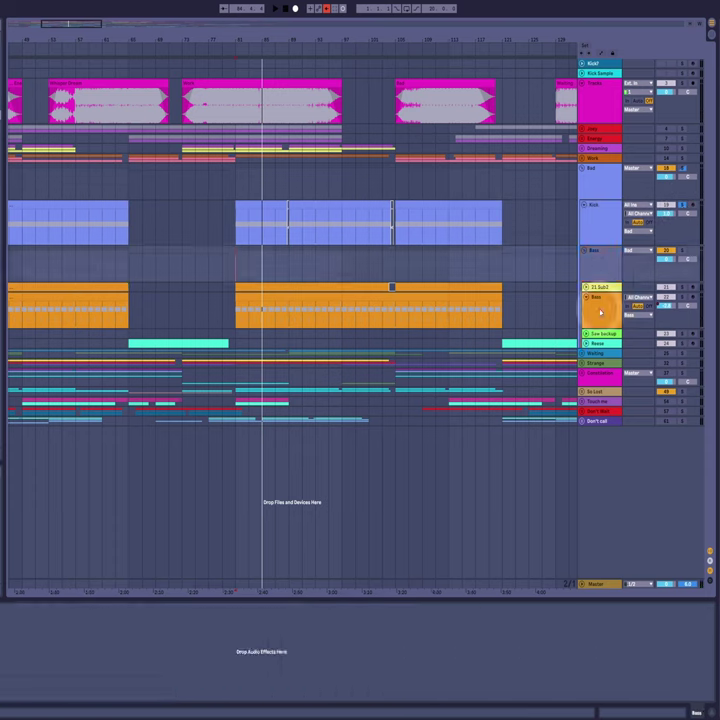
{"action": "left_click", "coordinate": [600, 310]}
{"action": "left_click", "coordinate": [600, 288]}
{"action": "key", "text": "space"}
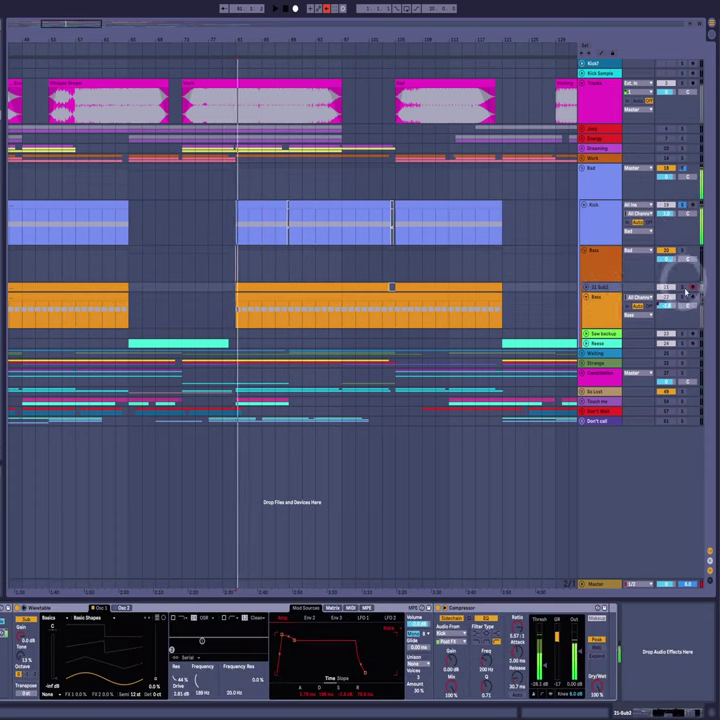
{"action": "left_click", "coordinate": [687, 303]}
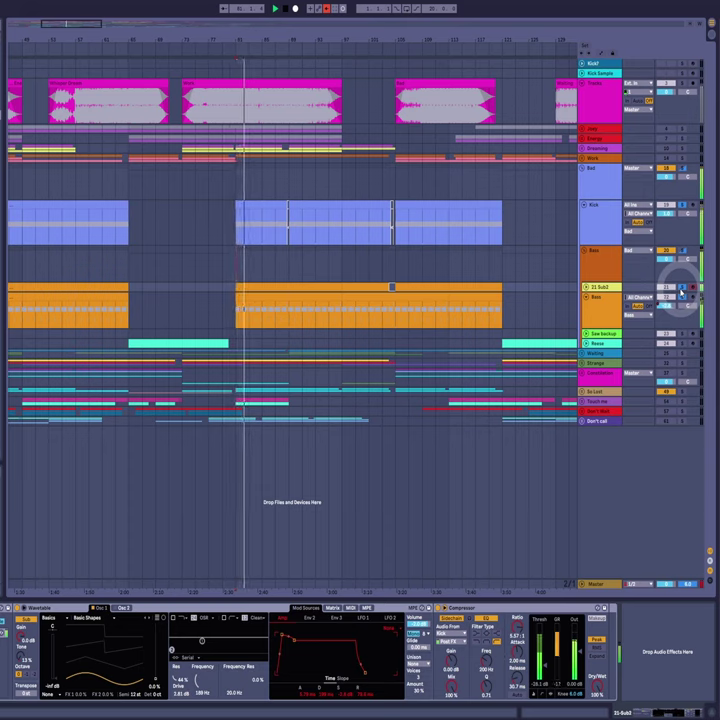
- Stop playback, leave only the Kick soloed, and examine the devices of the Bad group's Bass and Kick tracks
{"action": "left_click", "coordinate": [595, 301]}
{"action": "left_click", "coordinate": [597, 259]}
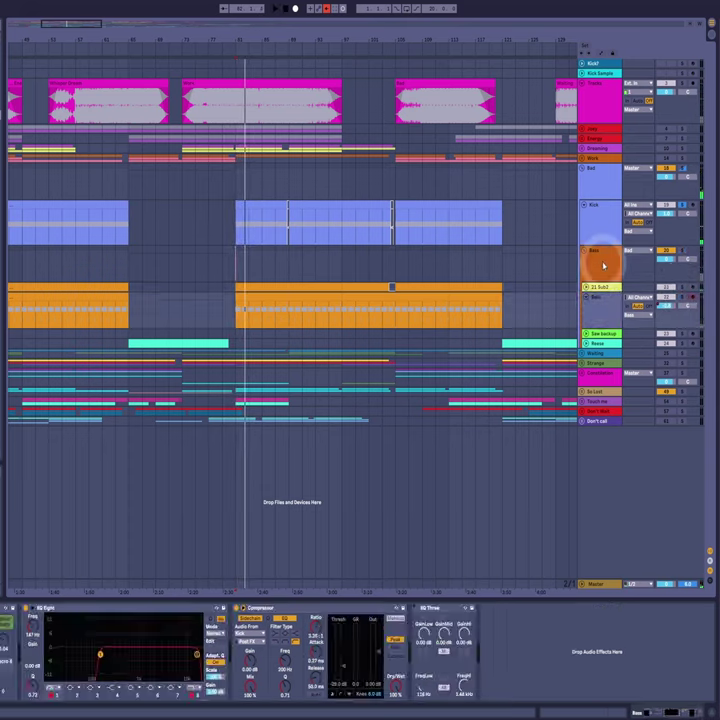
{"action": "left_click", "coordinate": [586, 252]}
{"action": "left_click", "coordinate": [598, 222]}
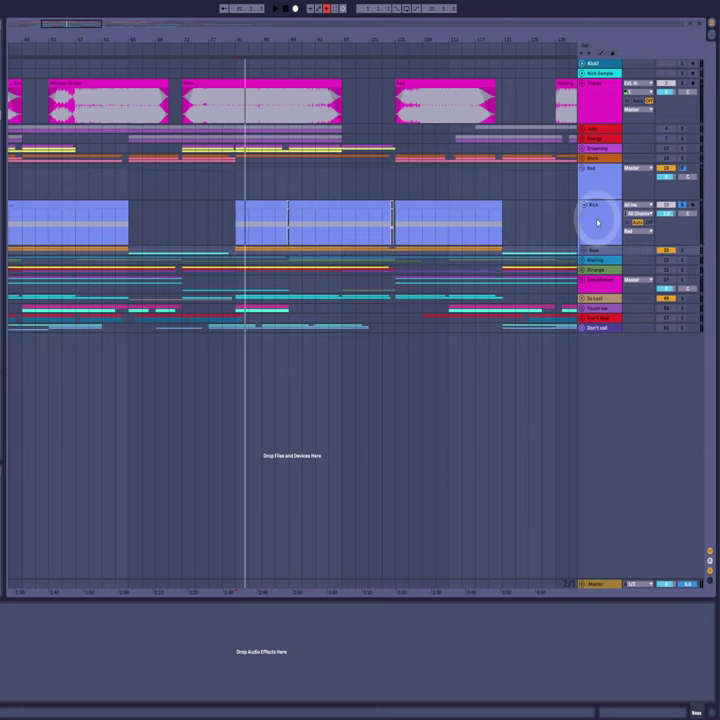
{"action": "left_click", "coordinate": [597, 188]}
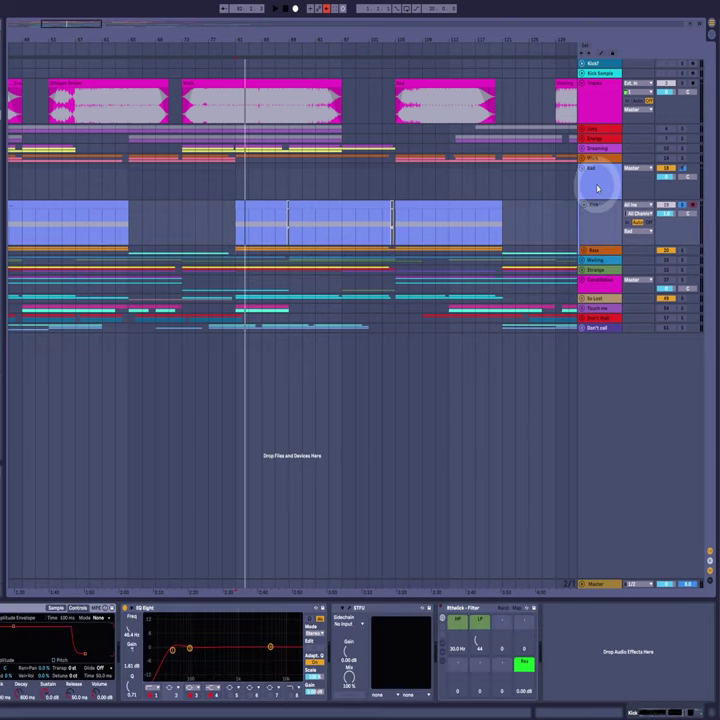
{"action": "left_click", "coordinate": [593, 253]}
{"action": "left_click", "coordinate": [586, 251]}
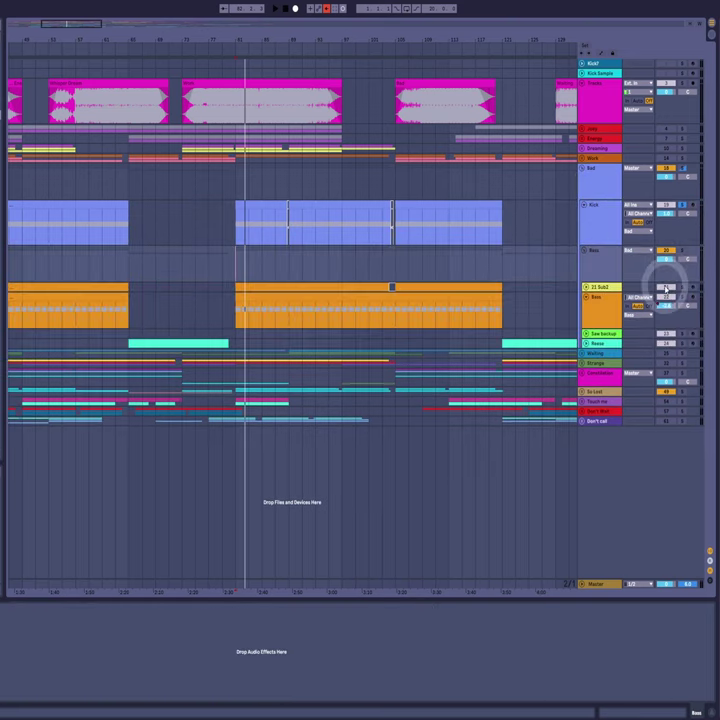
- Play the Bad group's Kick and Bass tracks soloed together from bar 81, and fold and deactivate the group when finished
{"action": "key", "text": "space"}
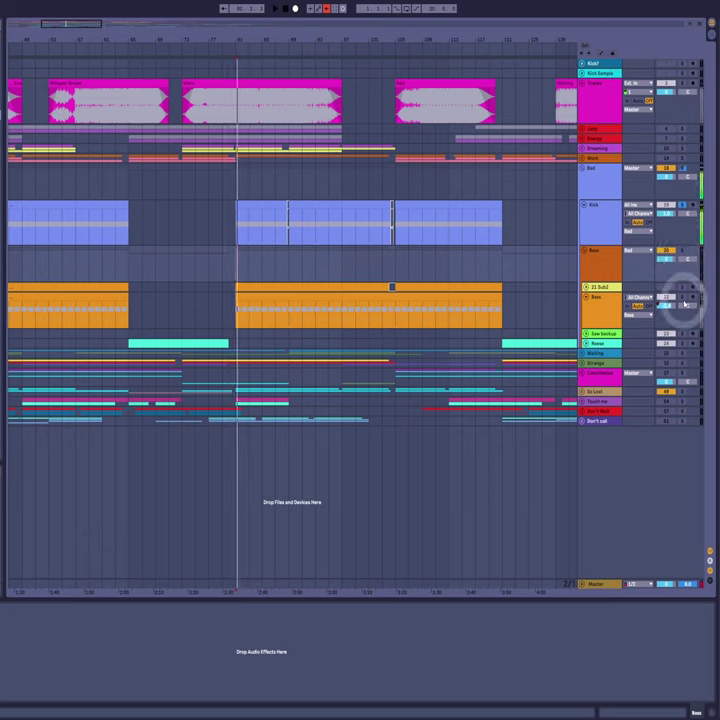
{"action": "left_click", "coordinate": [610, 298]}
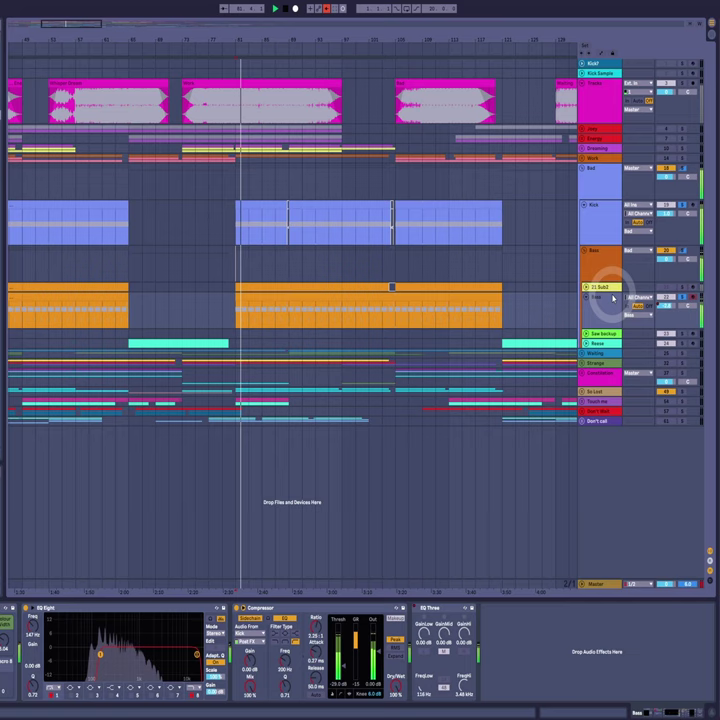
{"action": "left_click", "coordinate": [593, 214]}
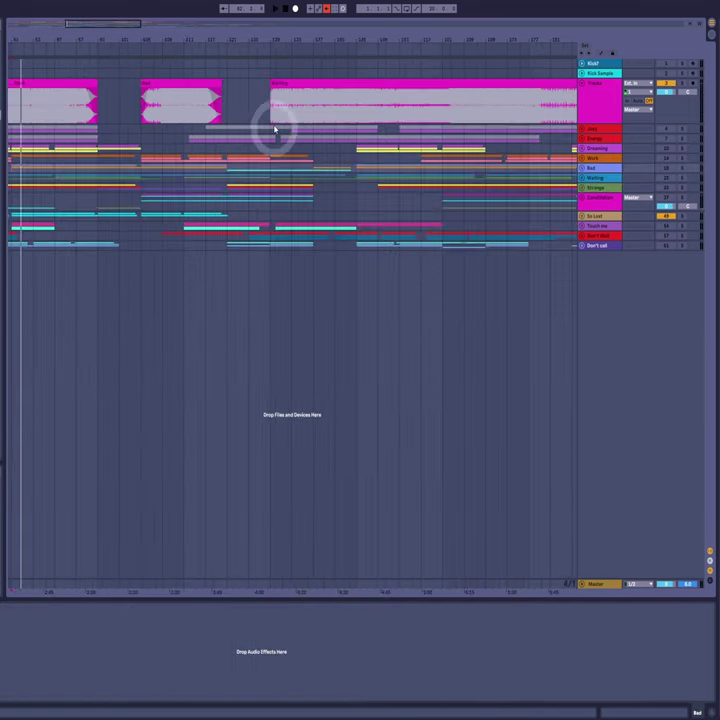
- Play the Waiting clip on the Tracks track from bar 153 and set the start position near bar 162
{"action": "scroll", "coordinate": [306, 110], "scroll_direction": "down", "scroll_amount": 2}
{"action": "left_click", "coordinate": [380, 106]}
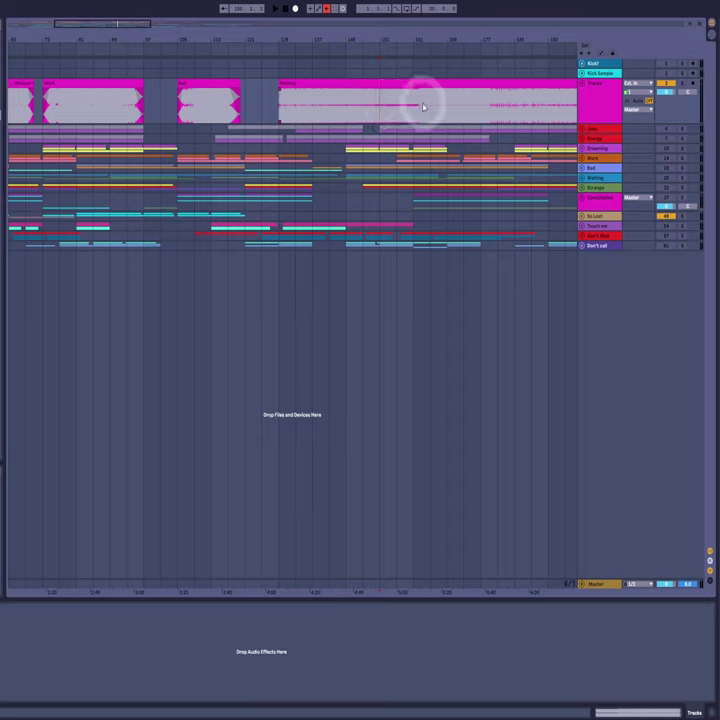
{"action": "key", "text": "space"}
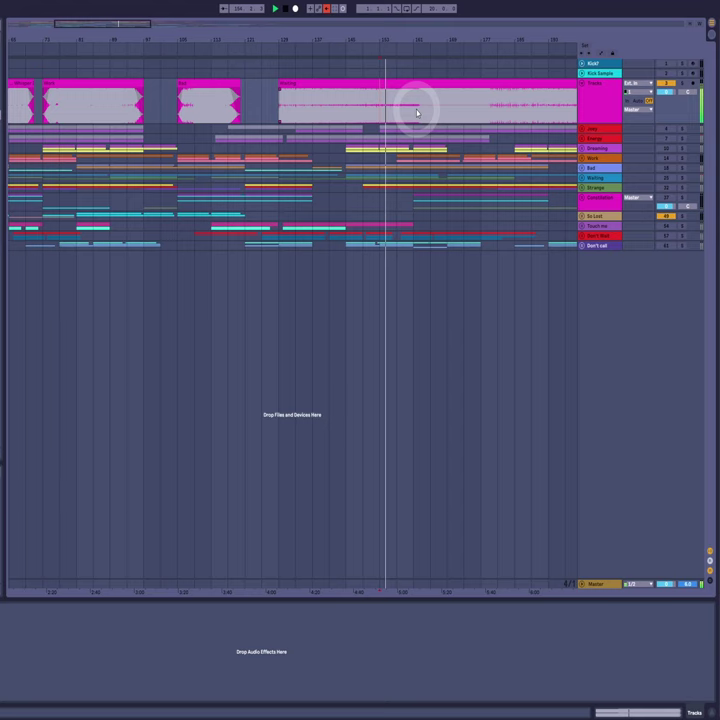
{"action": "scroll", "coordinate": [411, 43], "scroll_direction": "up", "scroll_amount": 3}
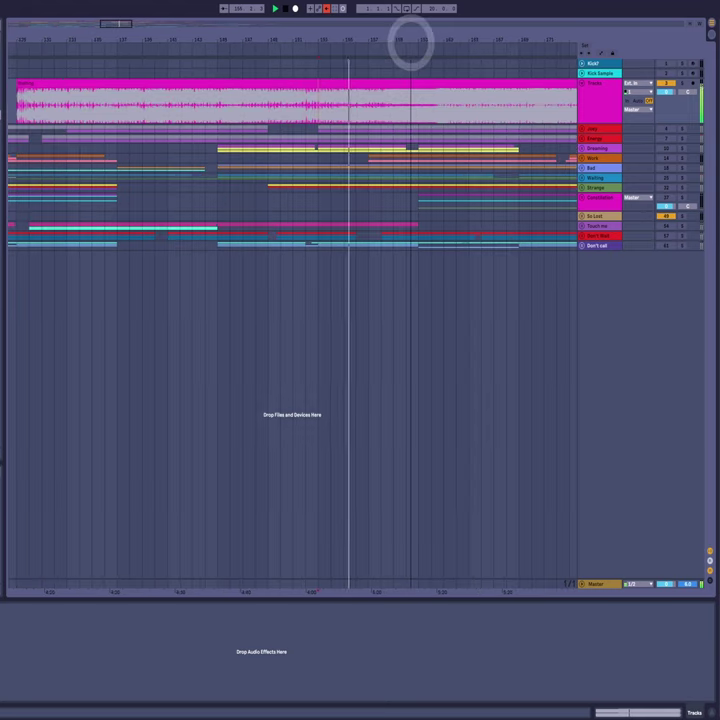
{"action": "scroll", "coordinate": [443, 42], "scroll_direction": "down", "scroll_amount": 1}
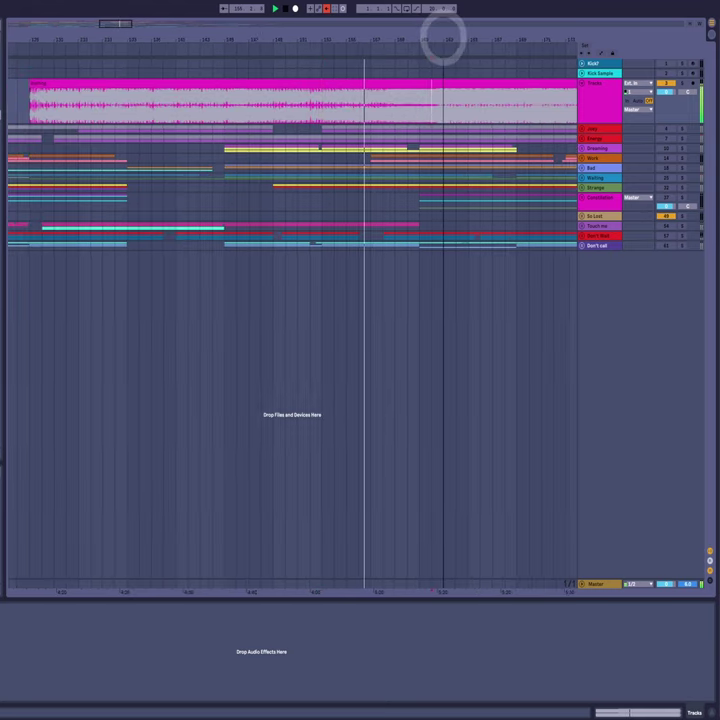
{"action": "scroll", "coordinate": [443, 42], "scroll_direction": "down", "scroll_amount": 2}
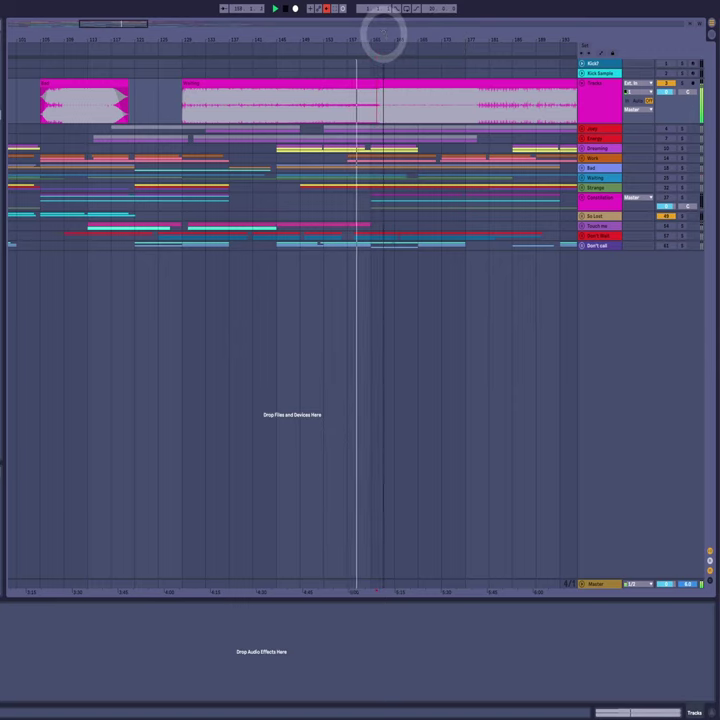
{"action": "scroll", "coordinate": [383, 40], "scroll_direction": "up", "scroll_amount": 3}
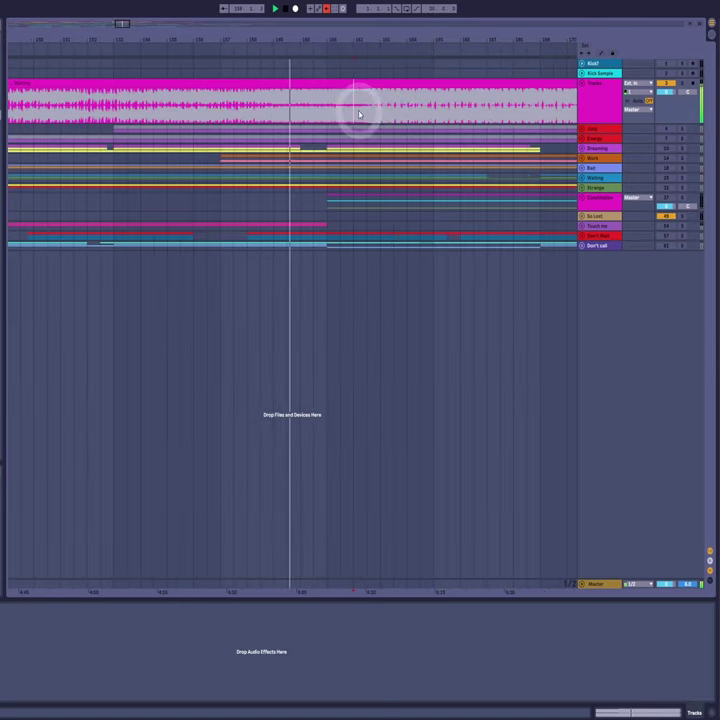